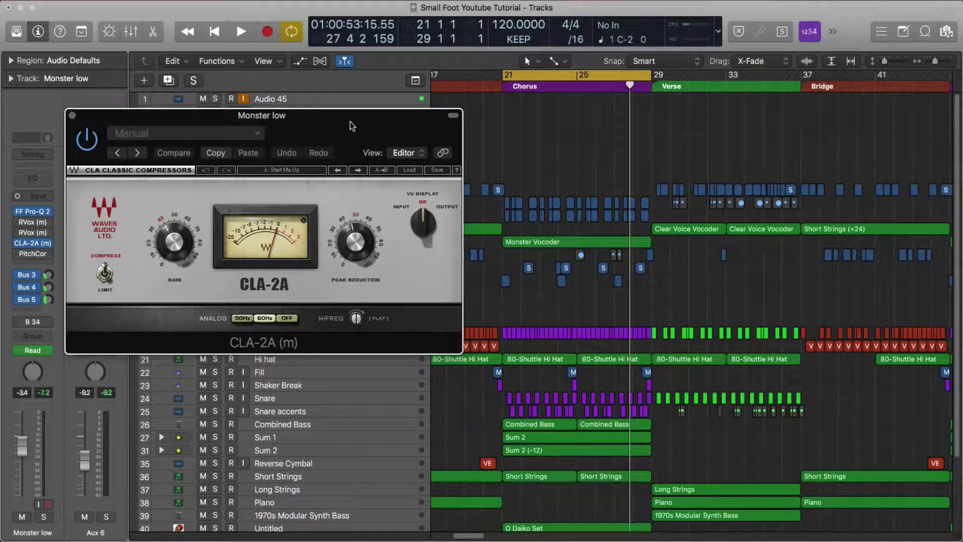
drag(350, 122, 349, 122)
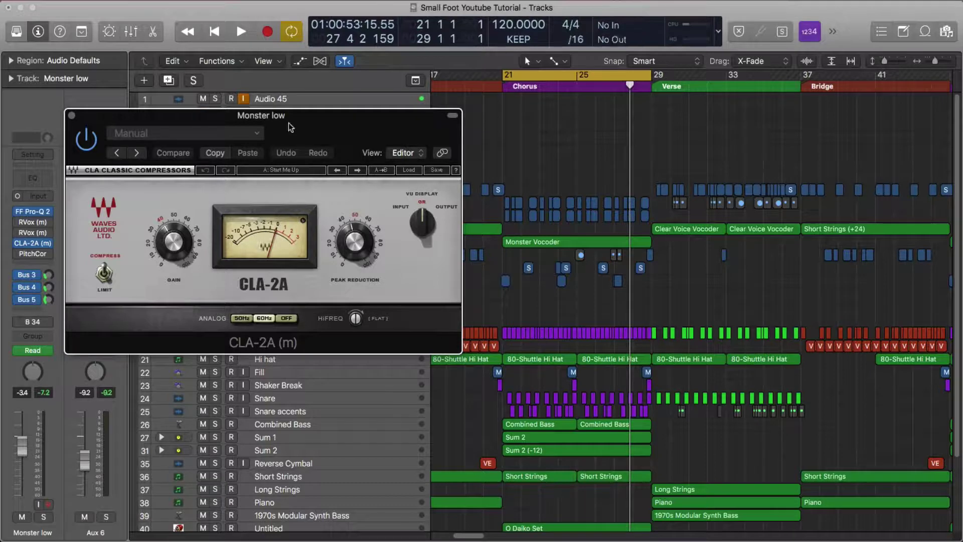
drag(288, 121, 310, 105)
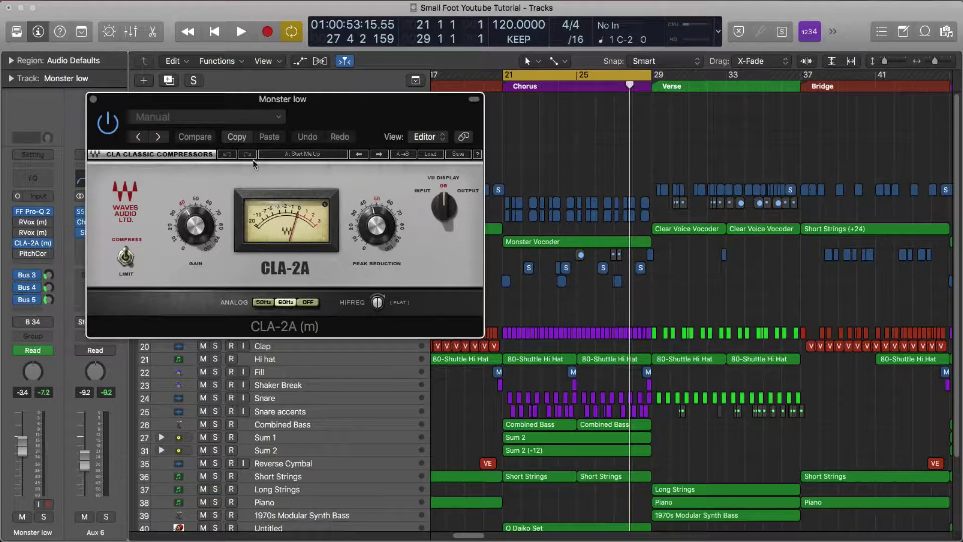
drag(262, 102, 256, 89)
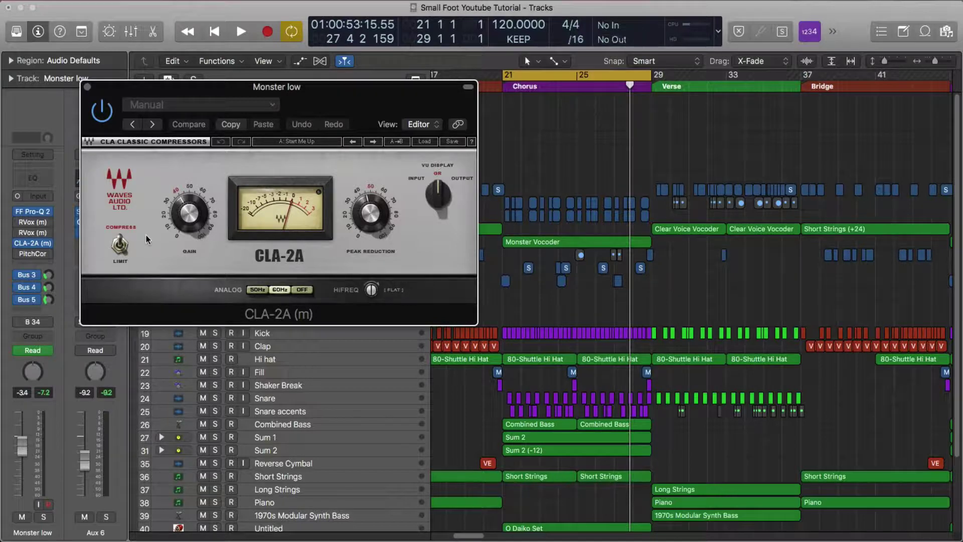
Switch the CLA-2A compressor on the Monster low track to Limit mode and back to Compress
click(120, 244)
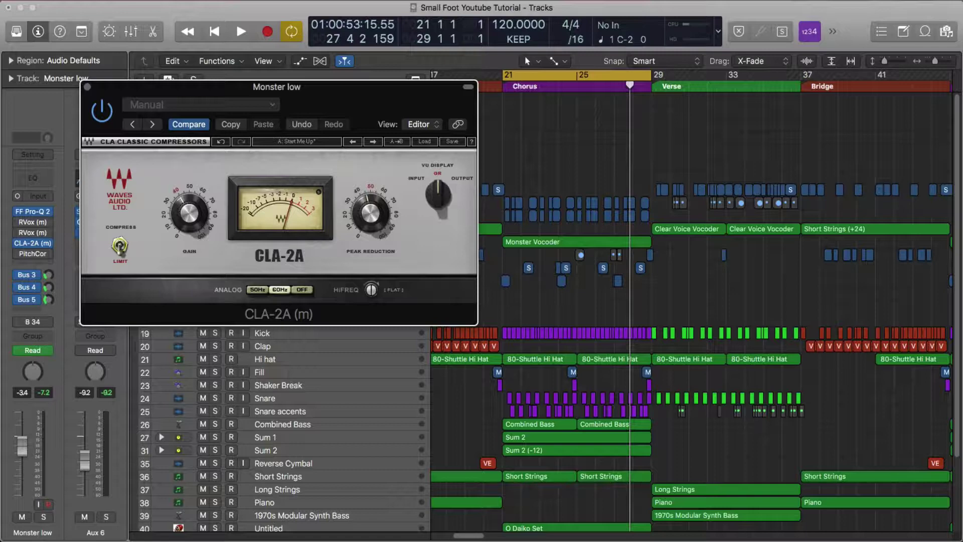
drag(146, 92, 168, 99)
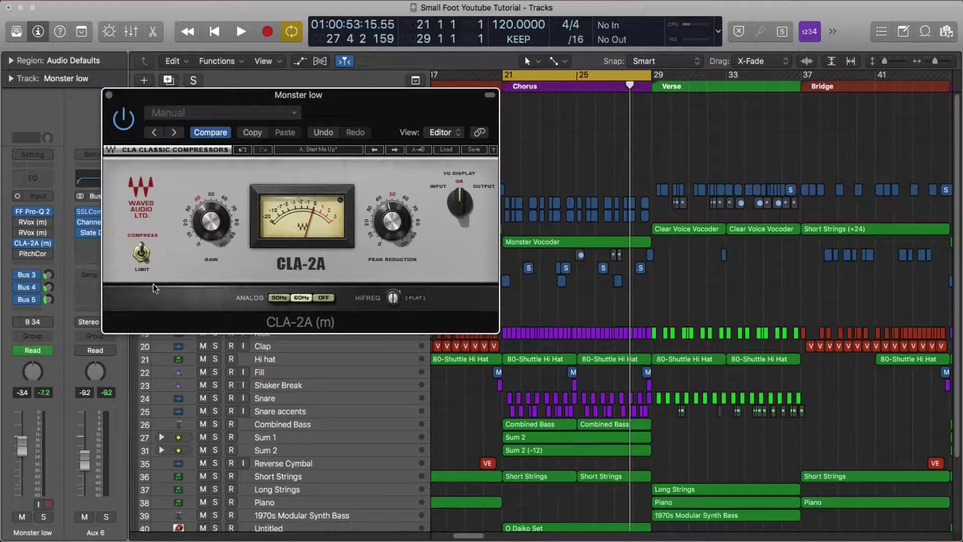
click(141, 256)
drag(139, 100, 142, 182)
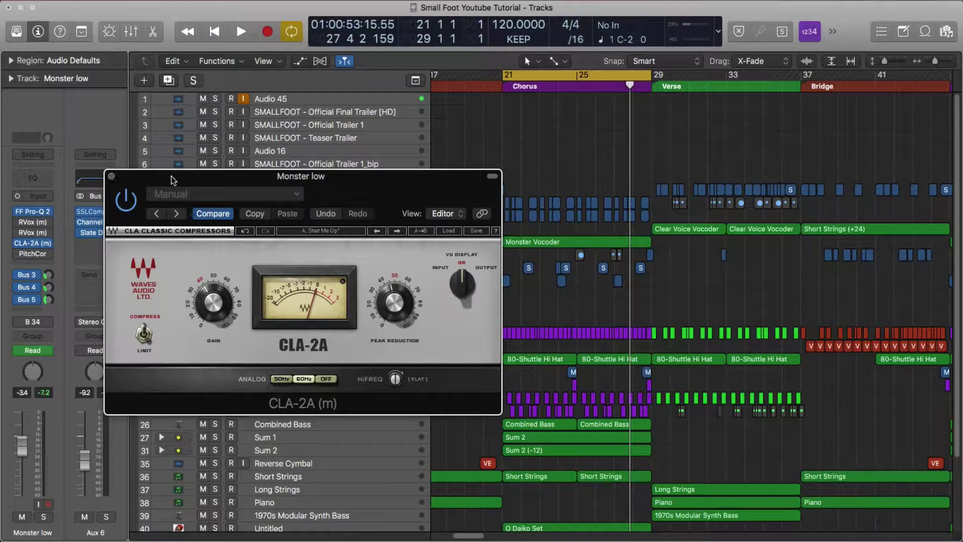
Close the CLA-2A window, bypass the compressor on Monster low, and audition that track soloed in the chorus
scroll(261, 140, down, 5)
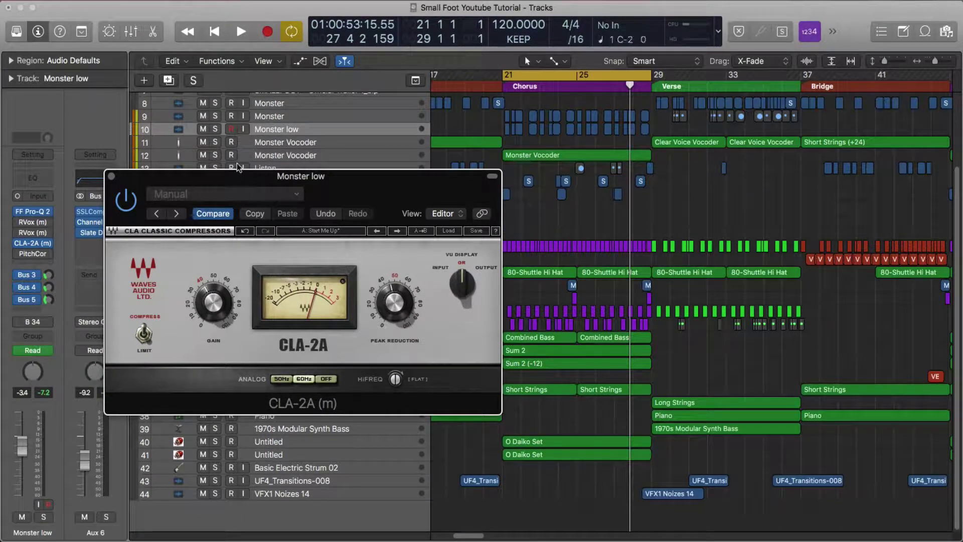
click(112, 177)
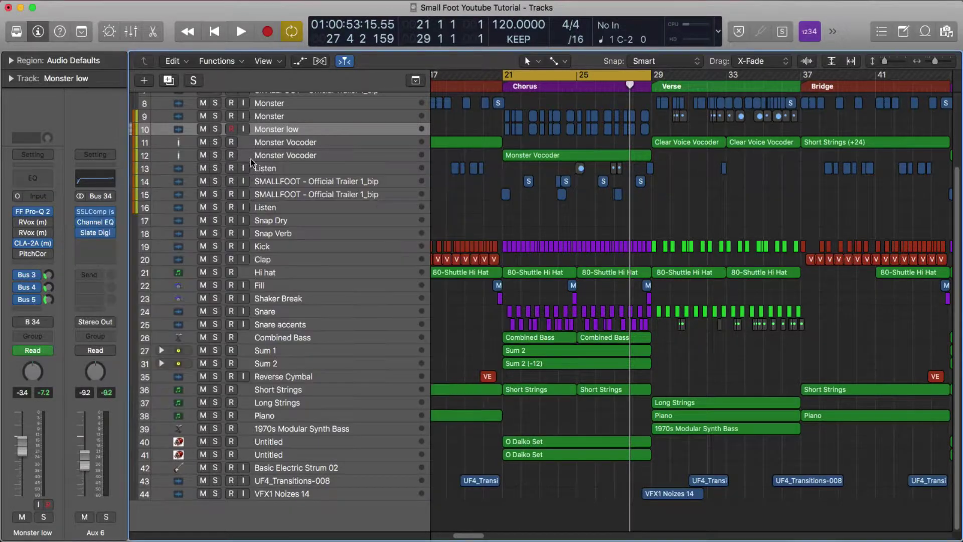
click(303, 128)
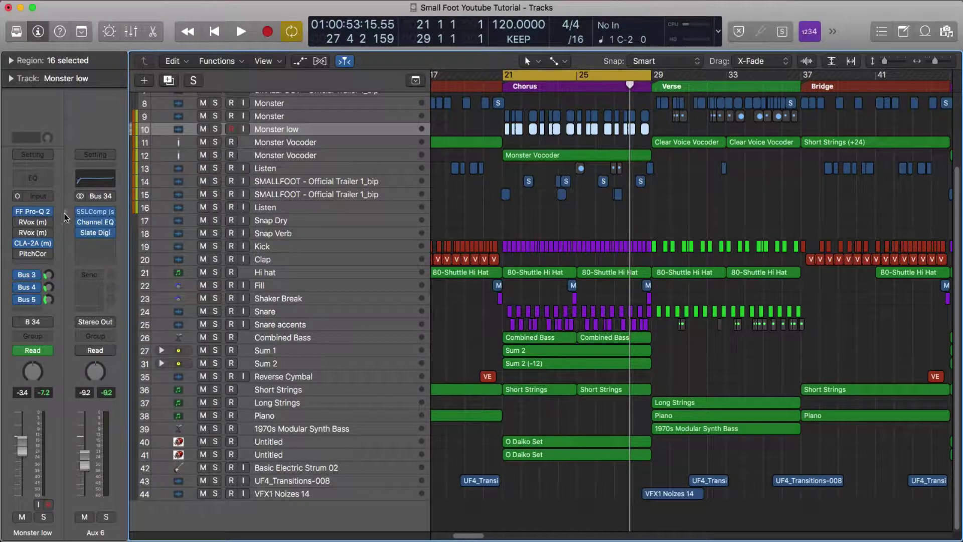
click(17, 243)
key(ctrl+s)
key(space)
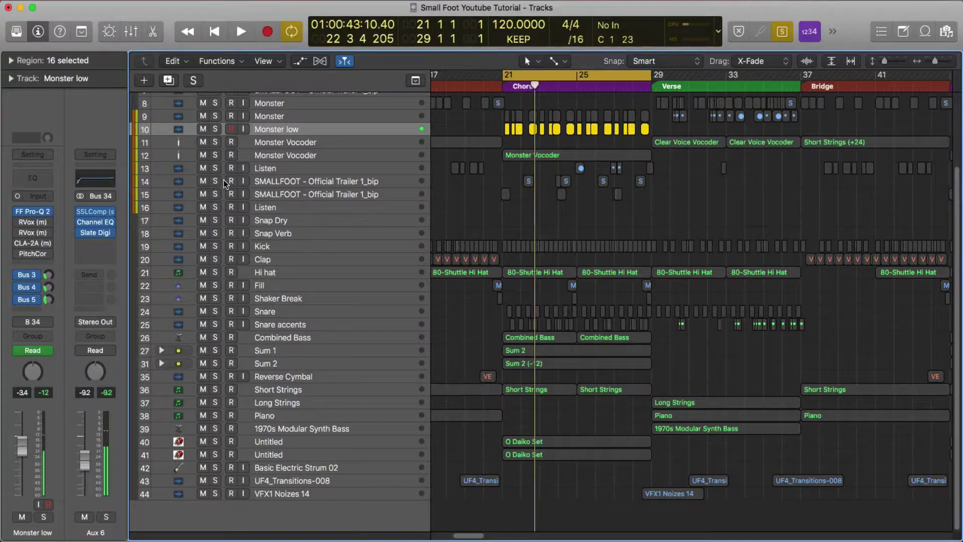
Turn off solo and audition the chorus in the full mix with the CLA-2A bypassed
key(ctrl+s)
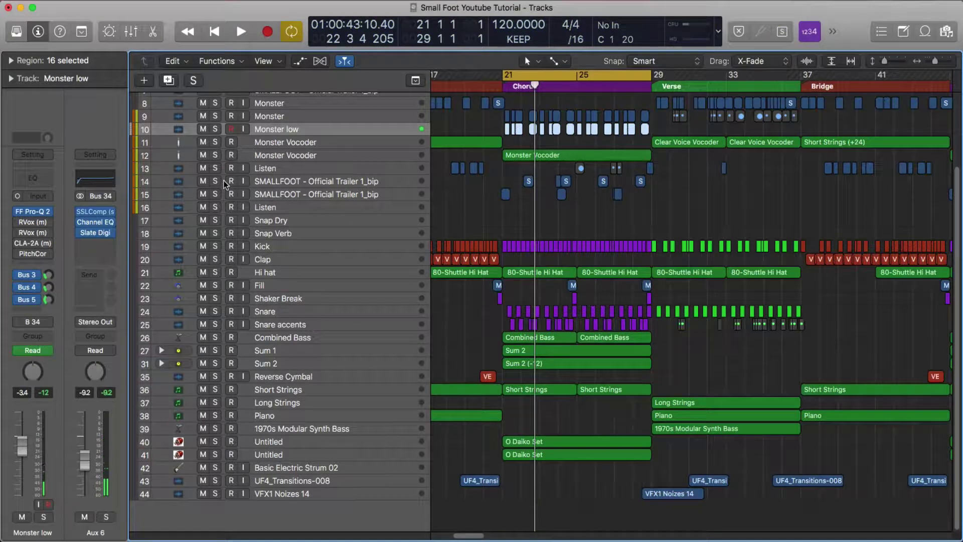
key(space)
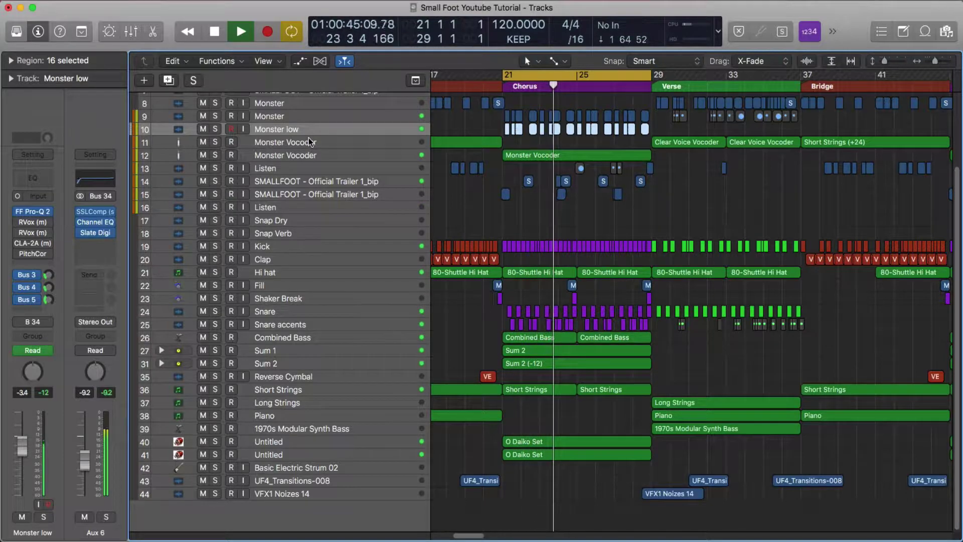
key(space)
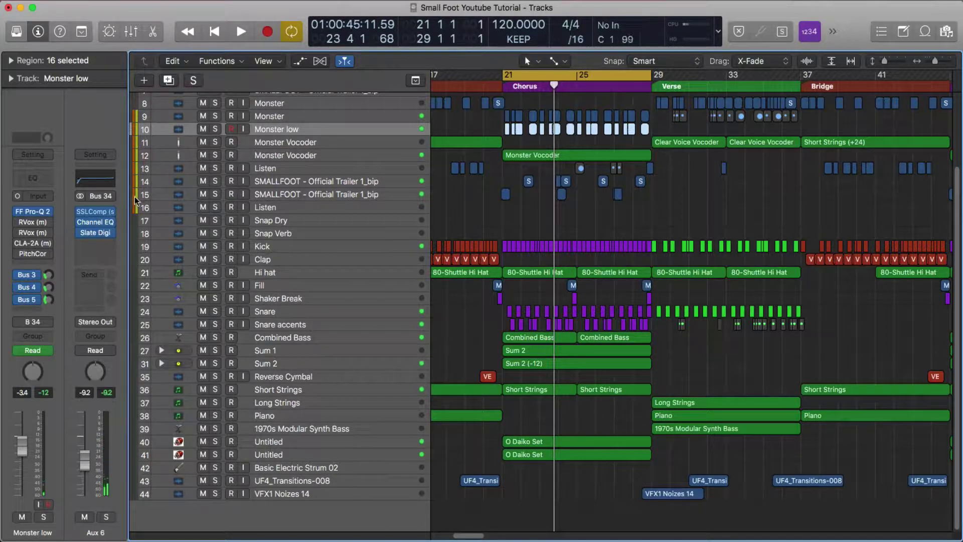
Re-enable and open the CLA-2A on Monster low, and adjust its Peak Reduction to about 56.72 while playing the chorus
mouse_move(26, 252)
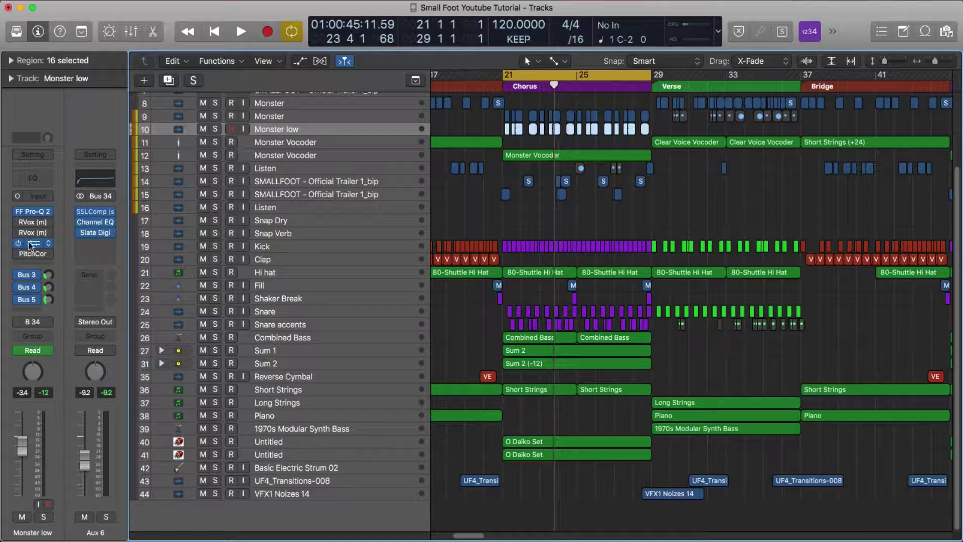
click(31, 243)
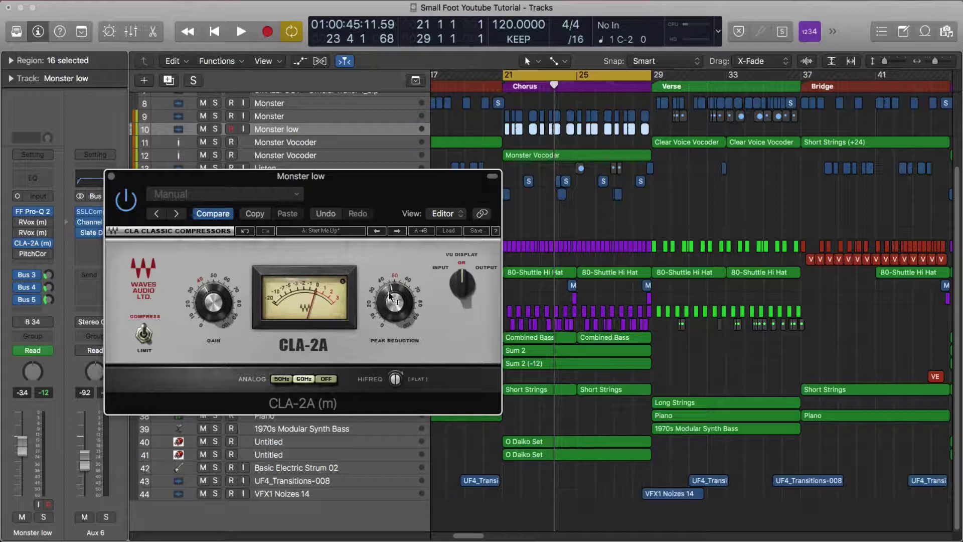
mouse_move(391, 296)
mouse_down()
mouse_move(395, 307)
mouse_move(382, 309)
mouse_up()
drag(401, 316, 353, 307)
mouse_move(387, 304)
key(space)
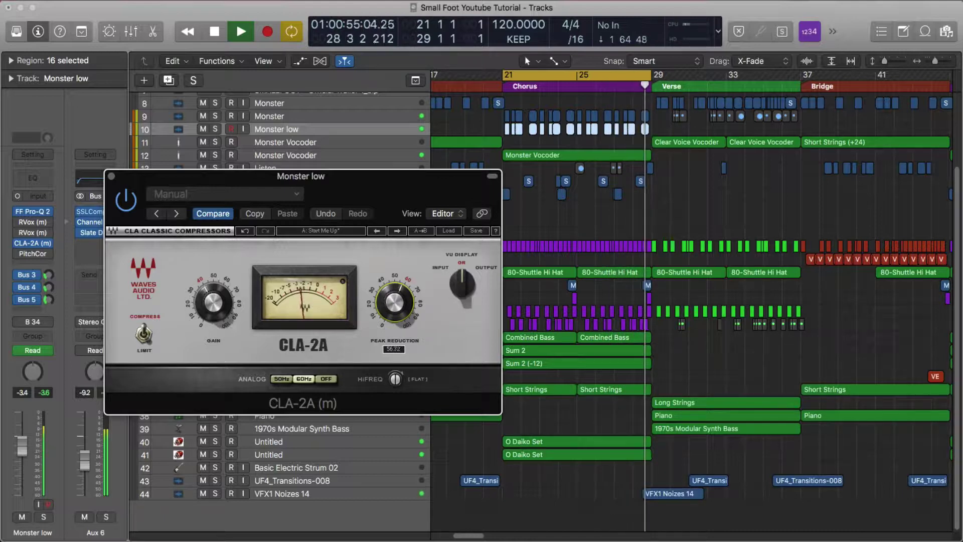
key(space)
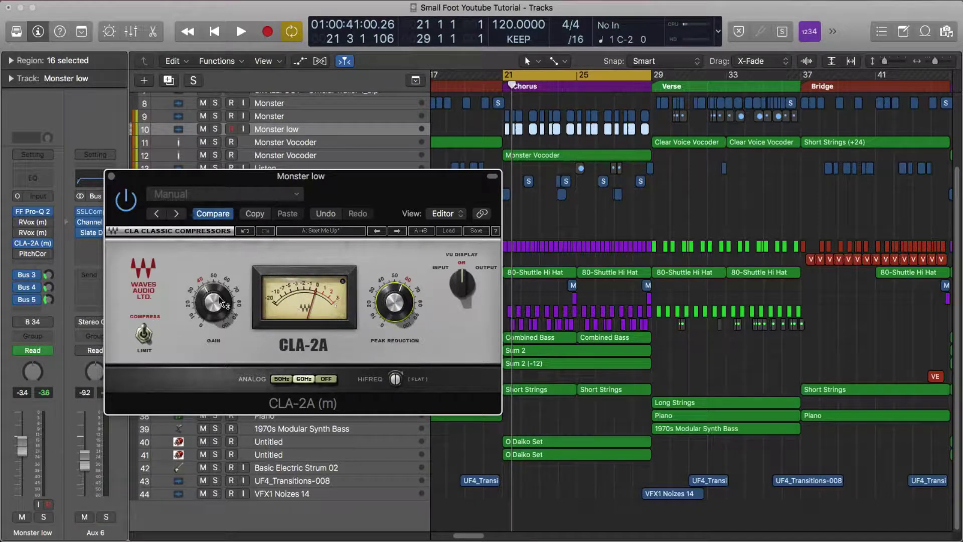
Raise the CLA-2A's gain while the chorus plays and compare the sound with the compressor bypassed and active
mouse_move(215, 303)
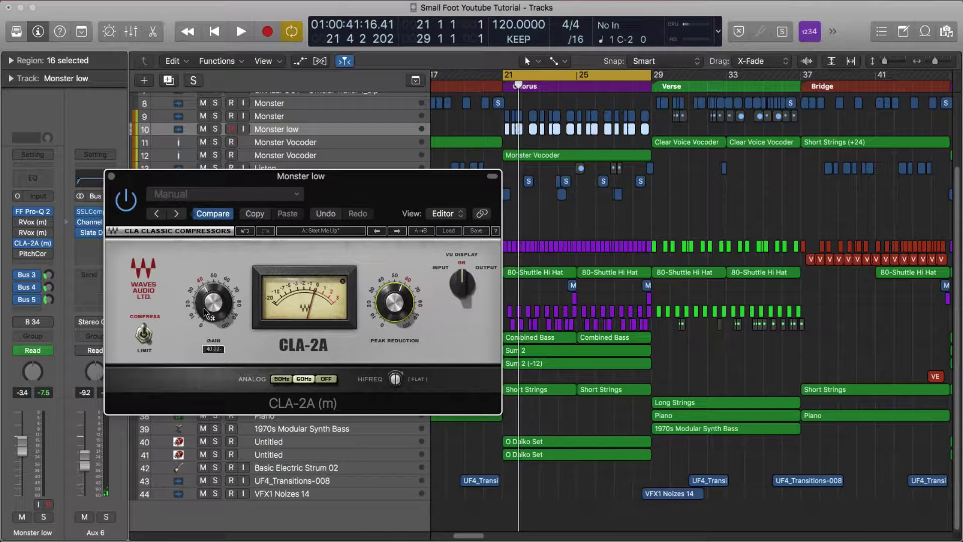
key(space)
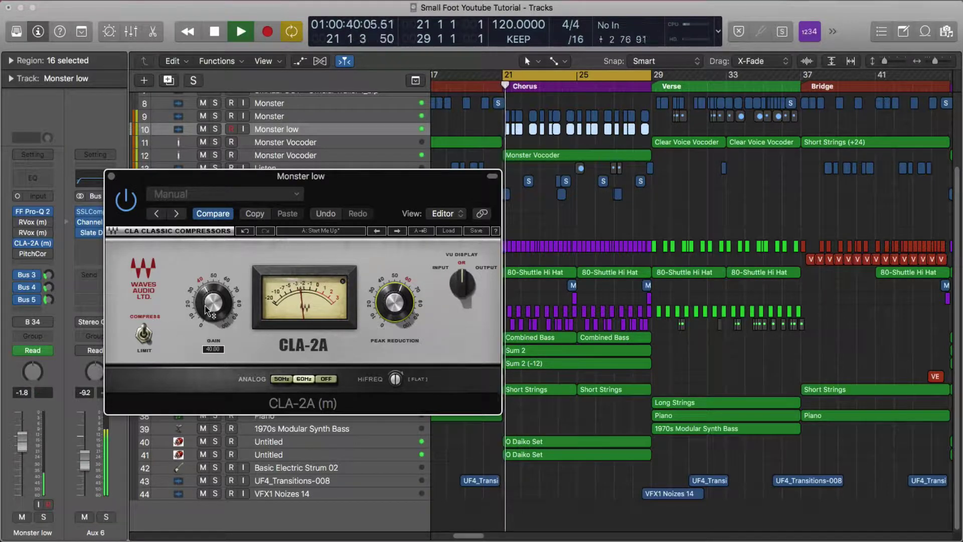
mouse_move(205, 306)
mouse_down()
mouse_move(205, 272)
mouse_move(205, 287)
mouse_up()
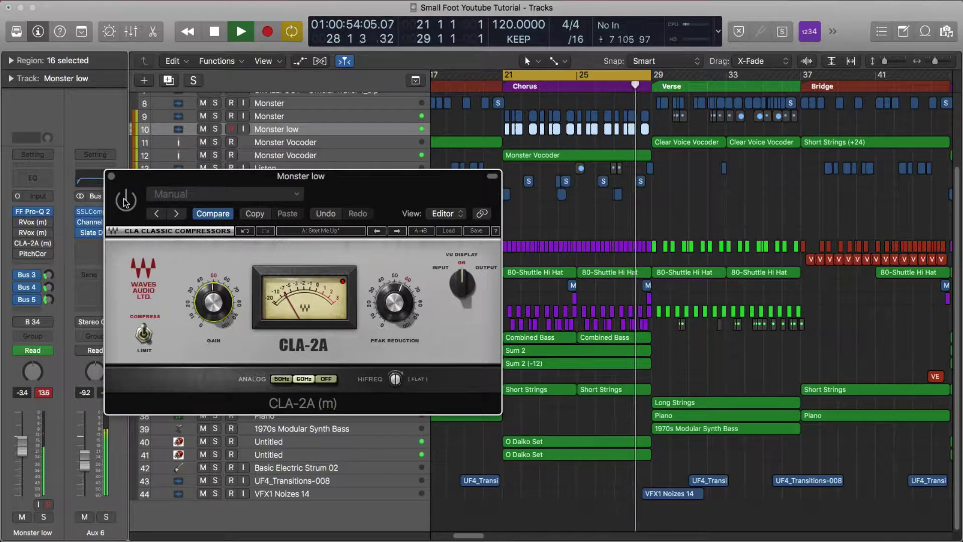
click(126, 201)
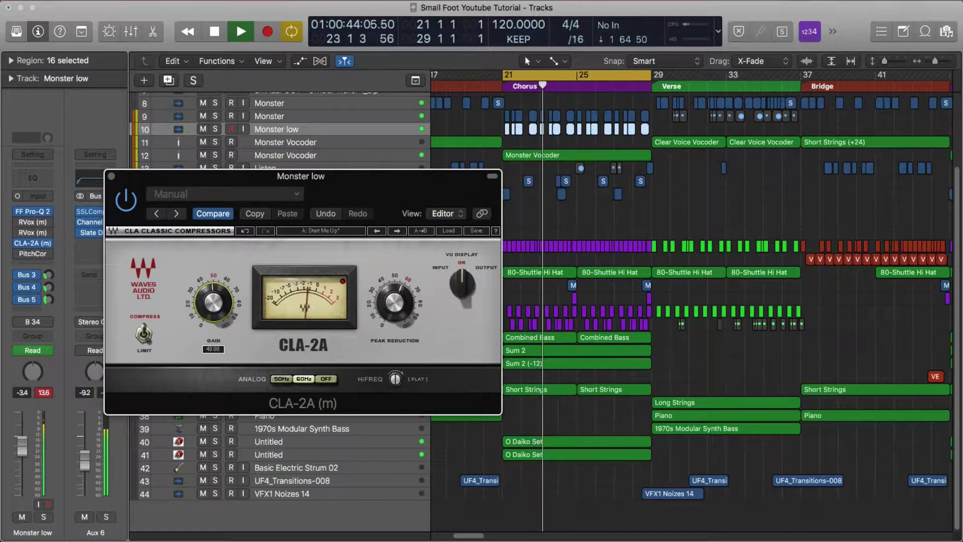
Set the CLA-2A's gain to about 41.76 during playback, stop, and try the Peak Reduction and Gain knobs again
drag(217, 304, 213, 291)
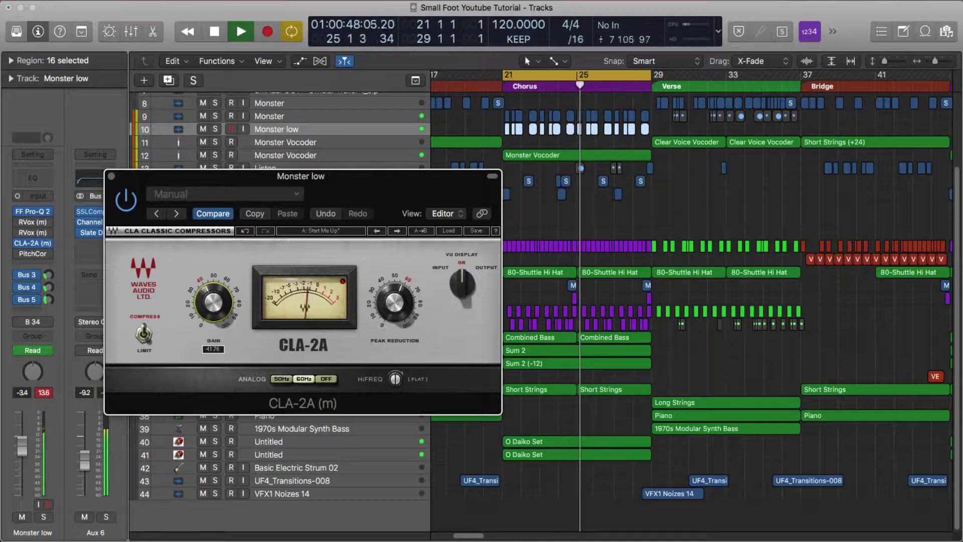
key(space)
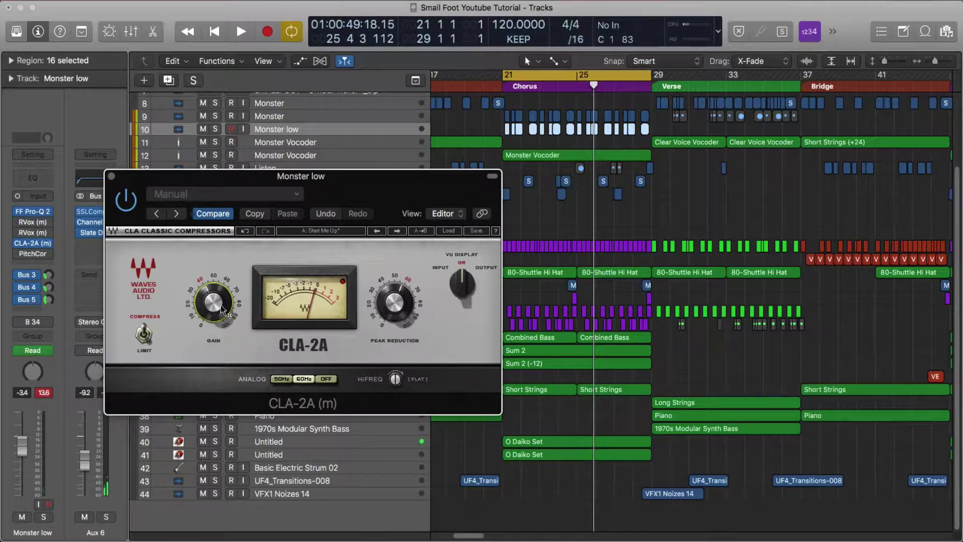
mouse_move(215, 305)
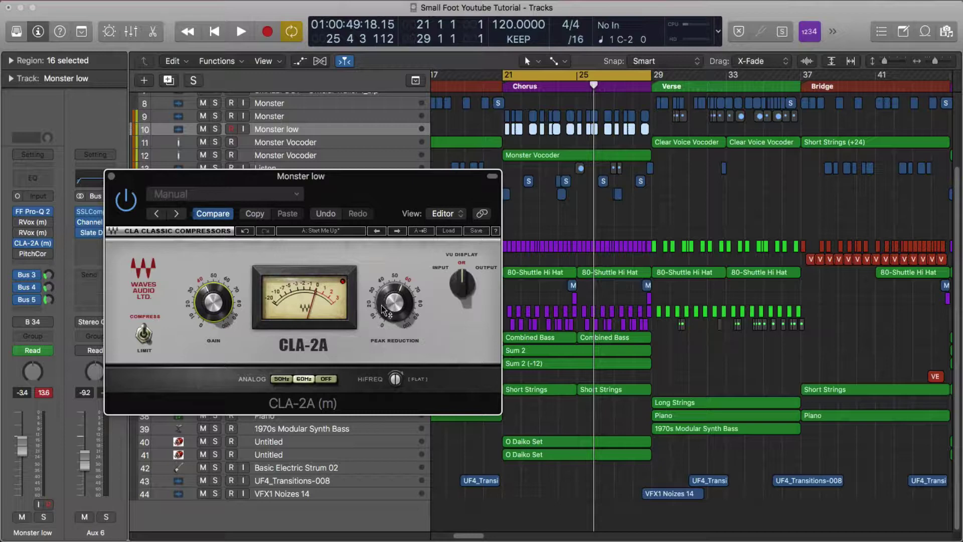
mouse_move(384, 309)
mouse_down()
mouse_move(396, 299)
mouse_move(398, 321)
mouse_up()
drag(213, 303, 212, 302)
Load the CLA-2A factory presets Vox, Sibilant Vox and Piano one after another to compare their settings
click(446, 231)
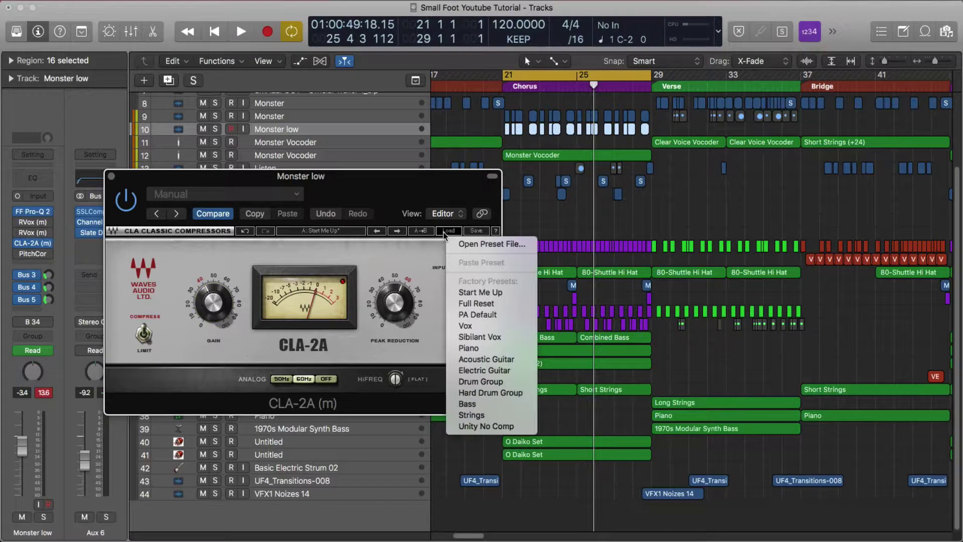
click(477, 327)
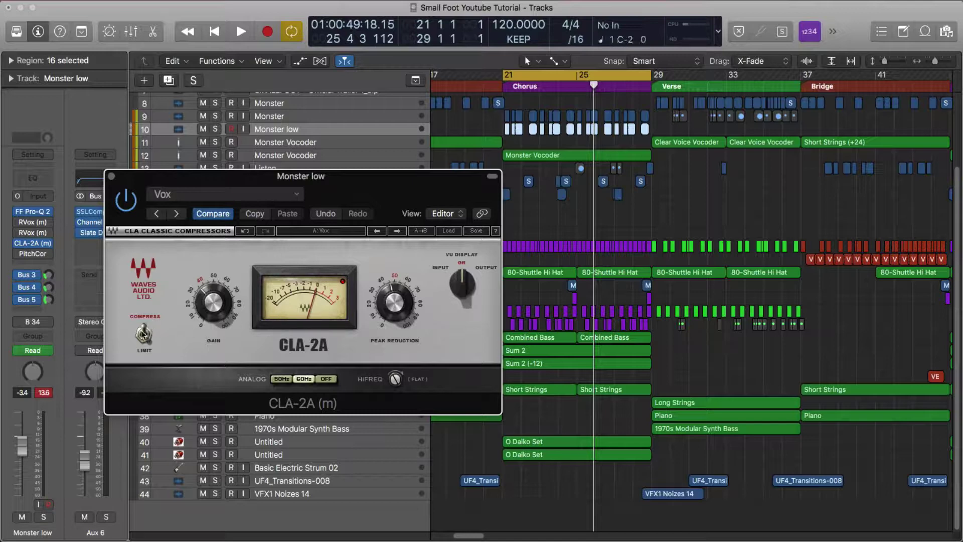
click(448, 231)
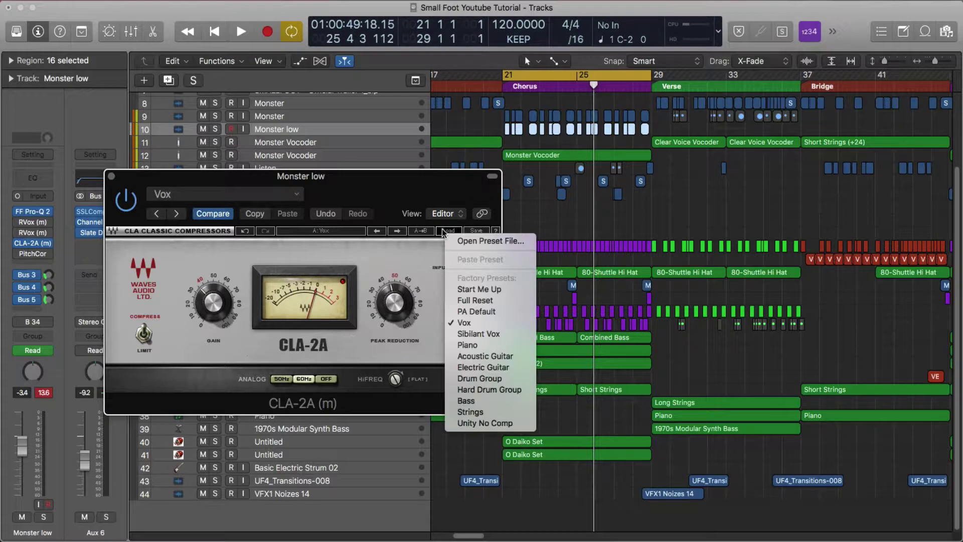
click(472, 334)
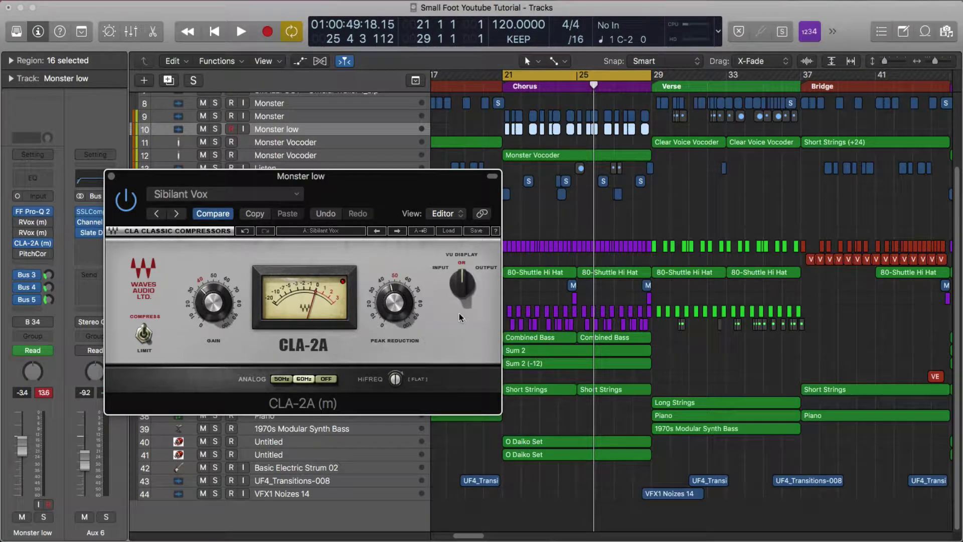
click(448, 231)
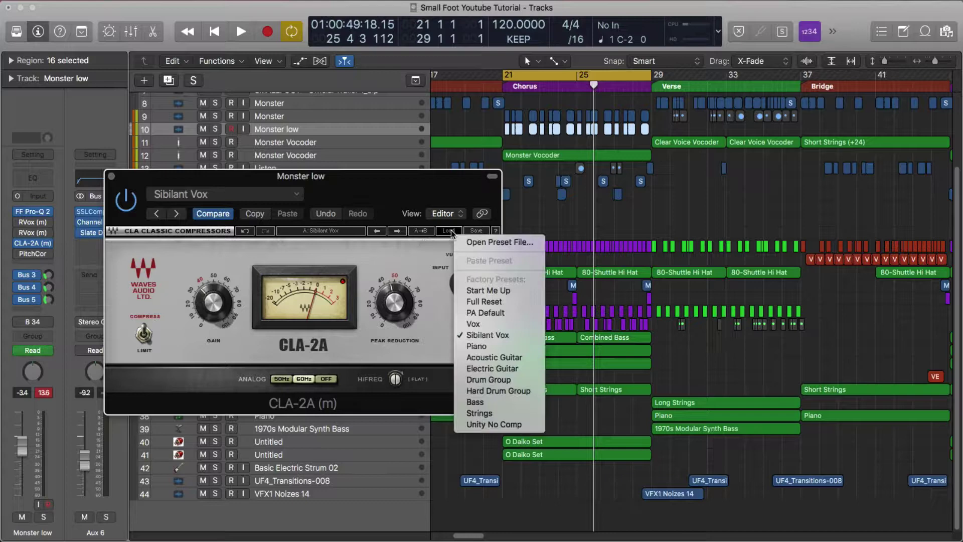
click(478, 346)
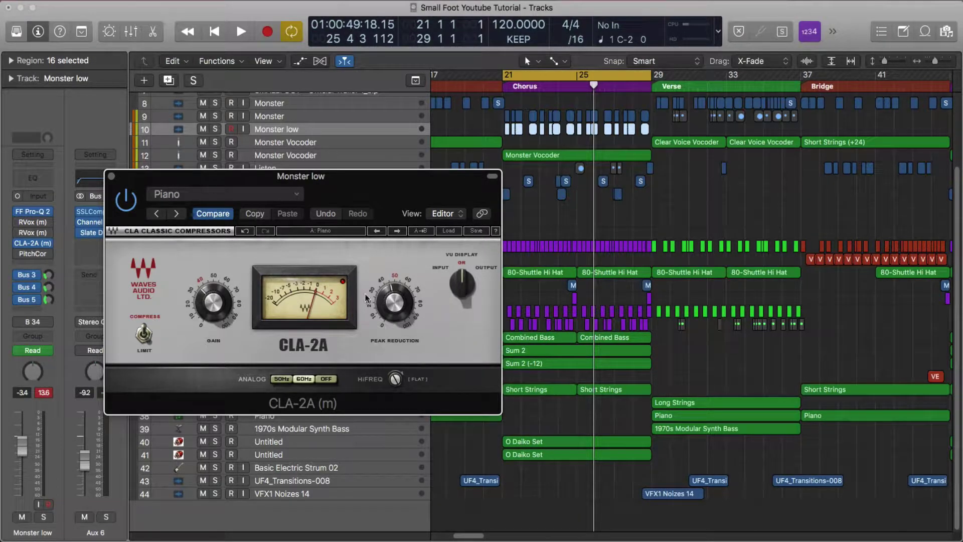
Load the CLA-2A factory presets Acoustic Guitar and Electric Guitar, ending on Drum Group
click(452, 234)
click(511, 362)
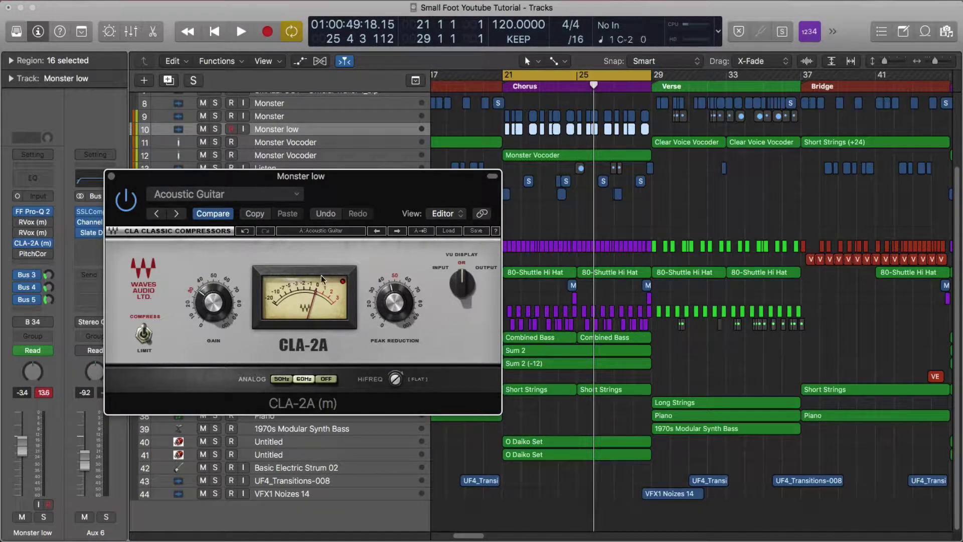
click(448, 230)
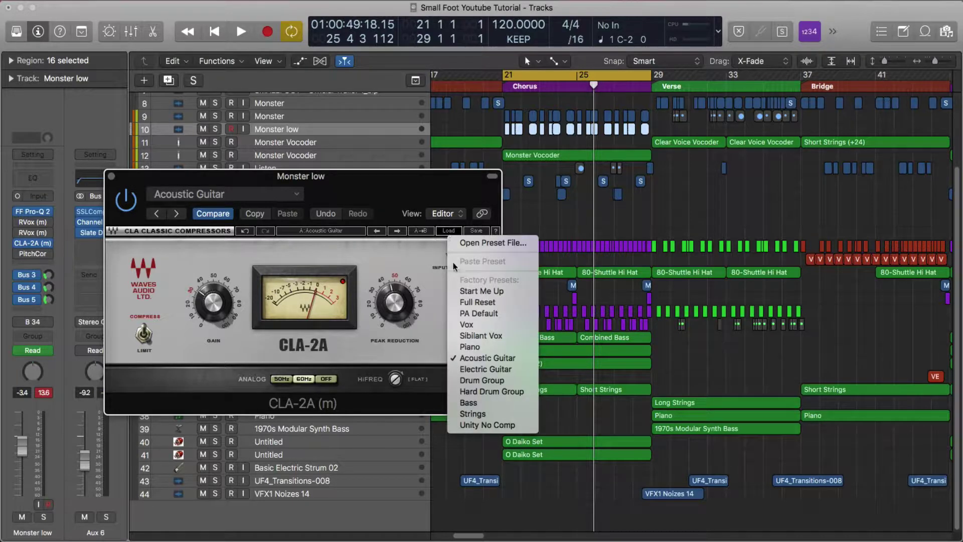
click(479, 371)
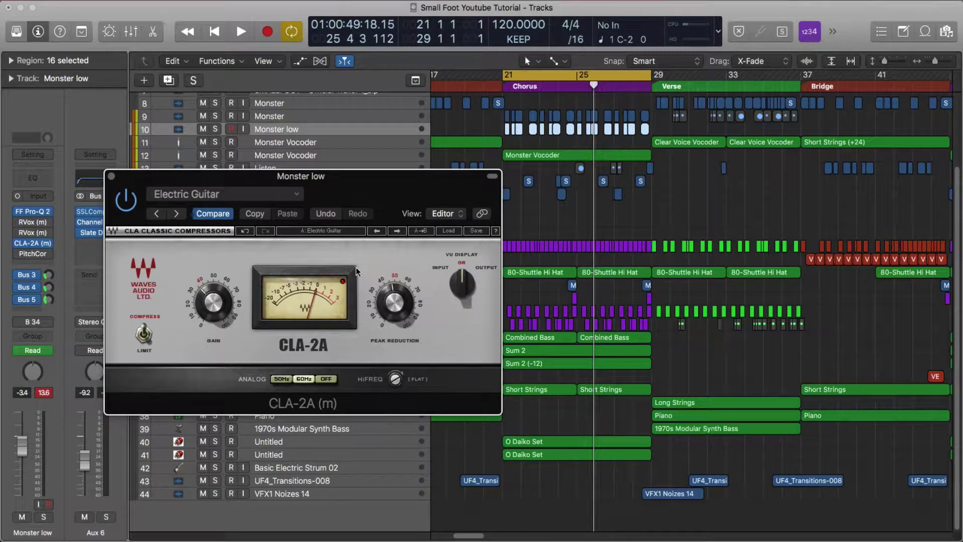
click(459, 232)
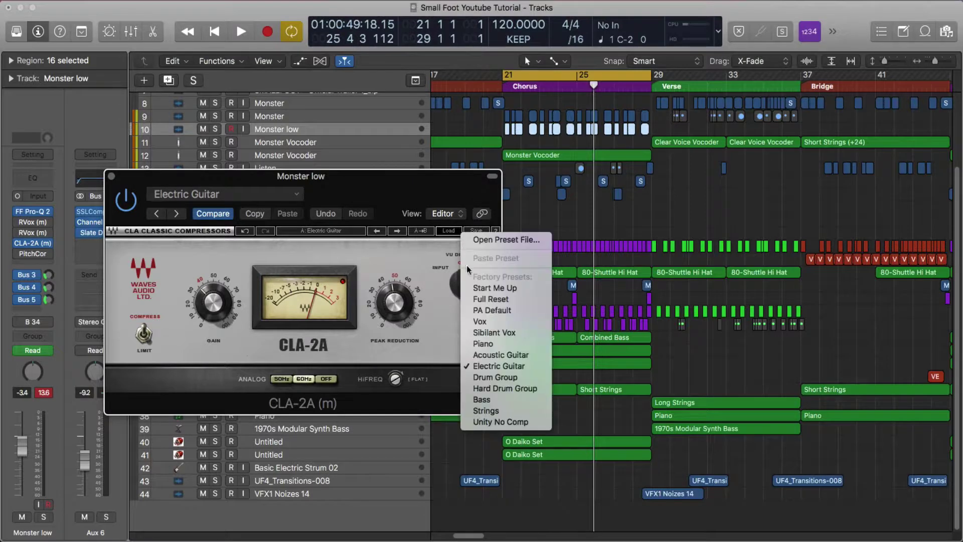
click(502, 378)
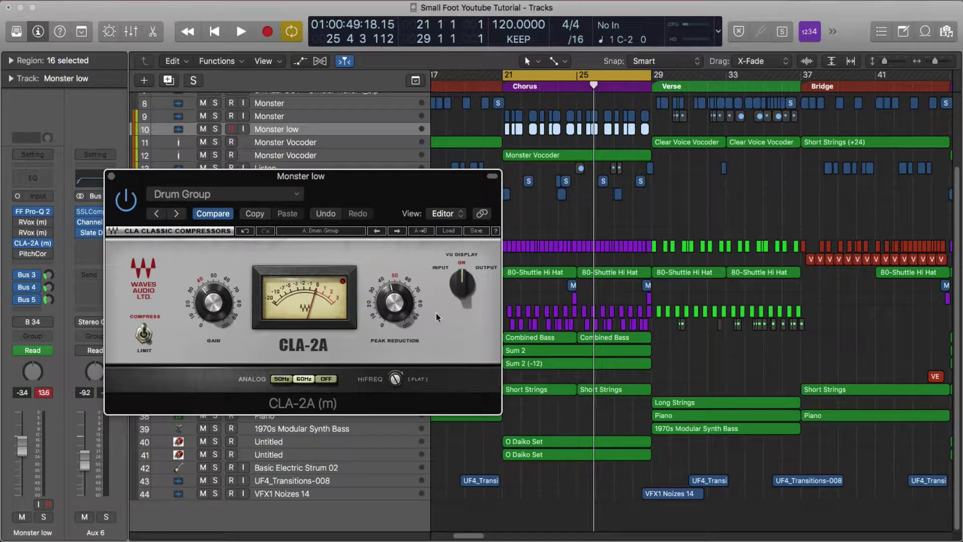
Load the CLA-2A factory presets Hard Drum Group, Bass, Strings and Unity No Comp one after another to compare their settings
click(448, 231)
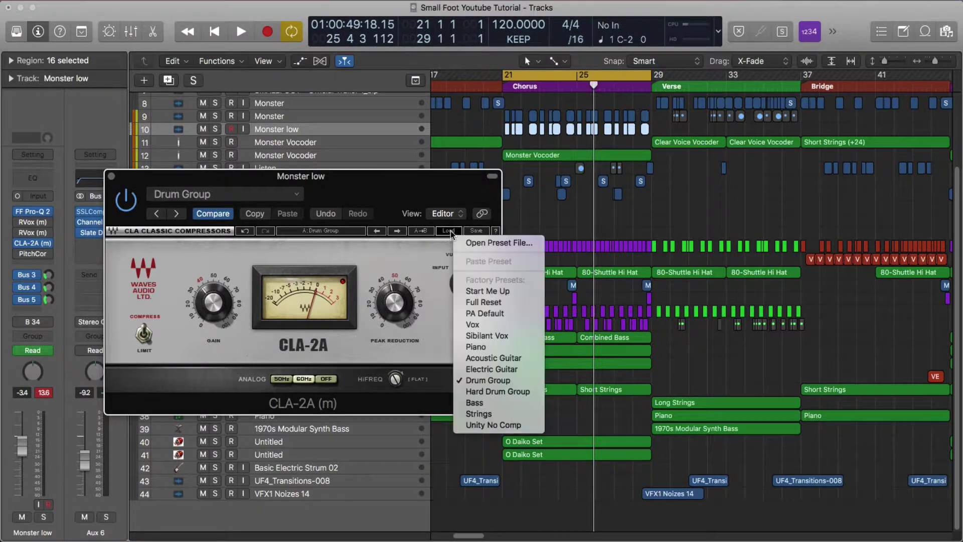
click(475, 392)
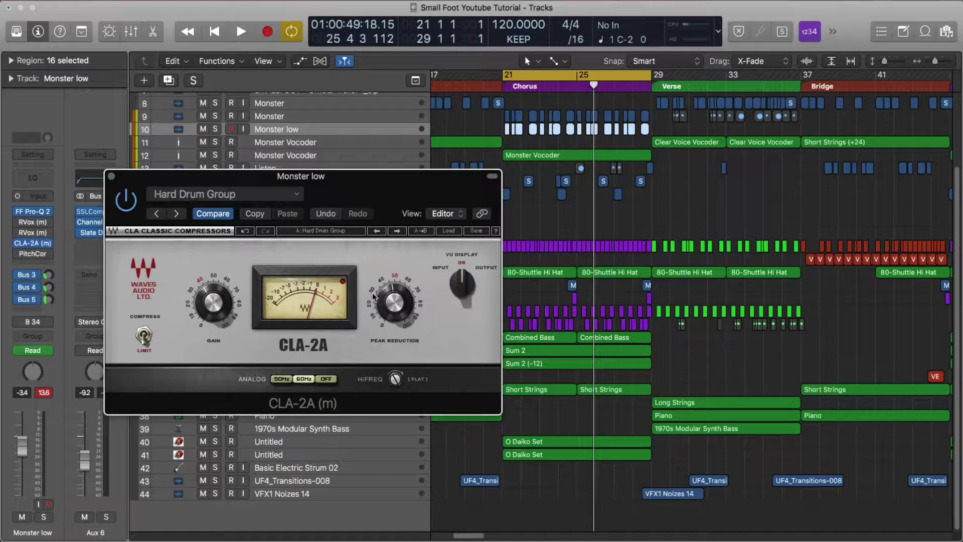
click(449, 231)
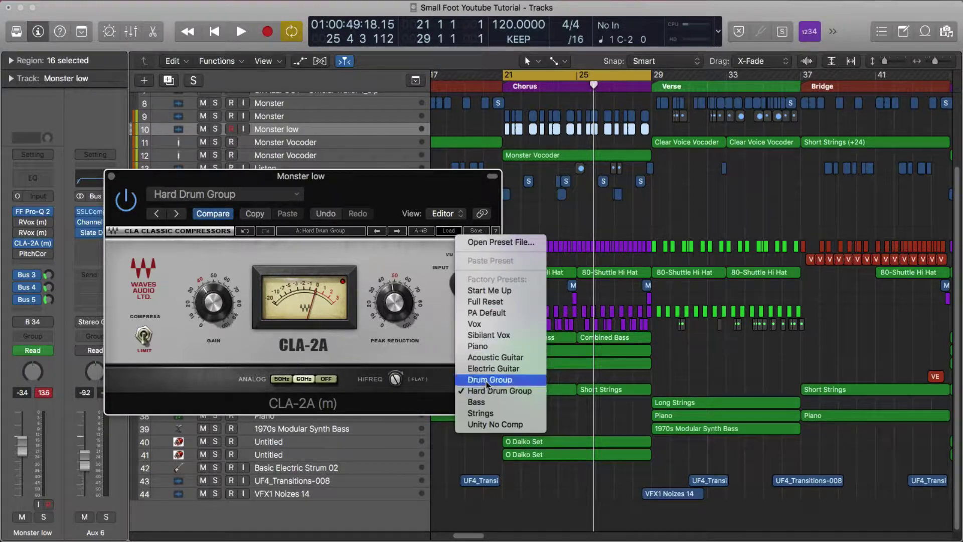
click(482, 401)
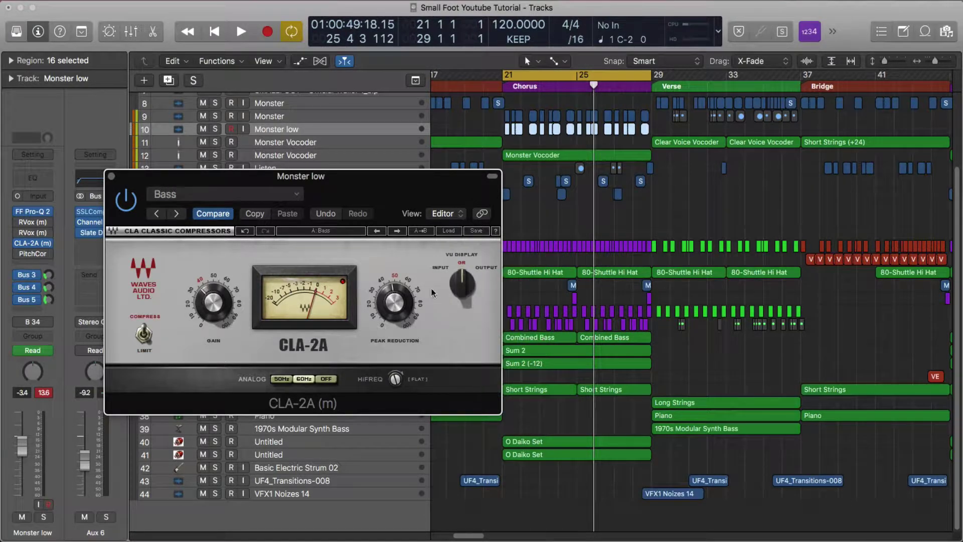
click(448, 231)
click(489, 411)
click(449, 230)
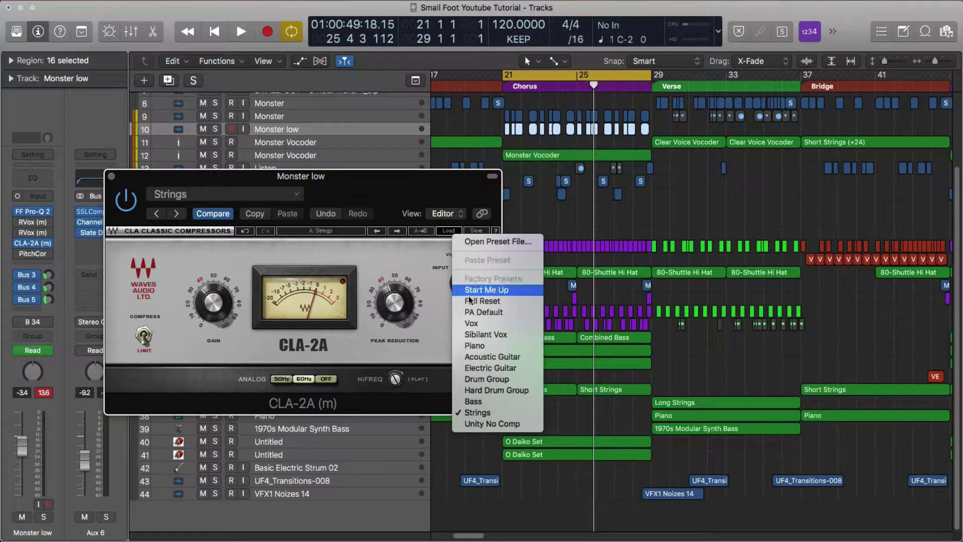
click(465, 424)
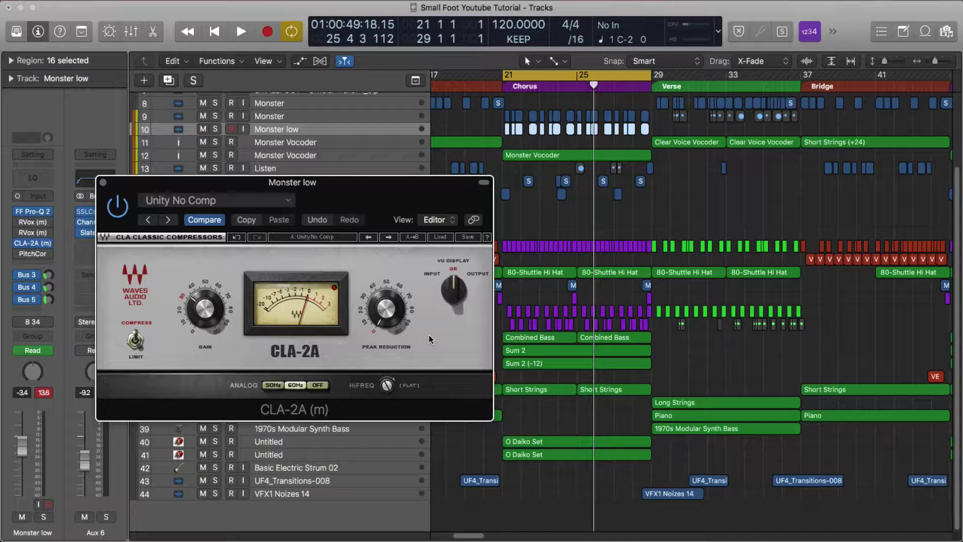
Move the CLA-2A window clear of the lower tracks and set the cycle range to the Verse, bars 29 to 37
mouse_move(387, 312)
drag(377, 184, 348, 187)
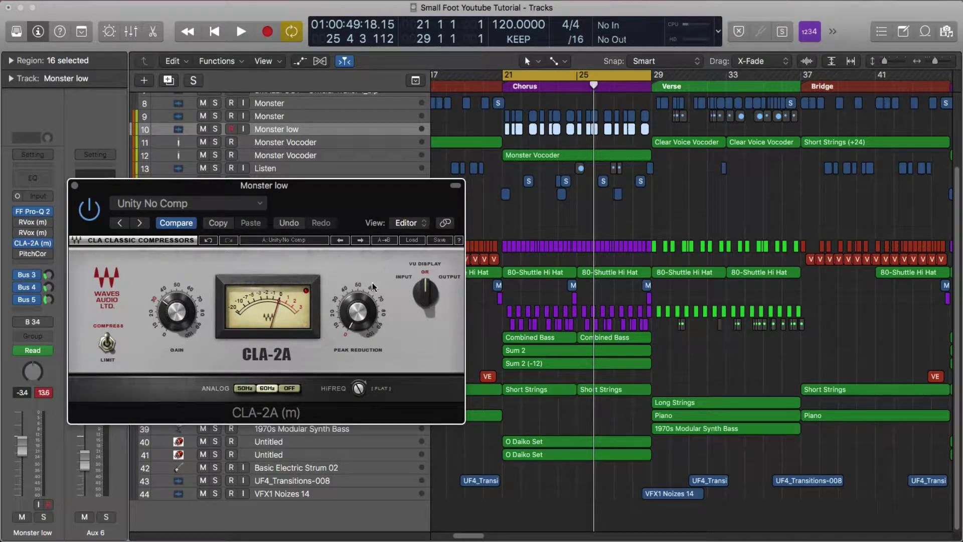
mouse_move(356, 324)
mouse_move(170, 326)
drag(246, 193, 334, 96)
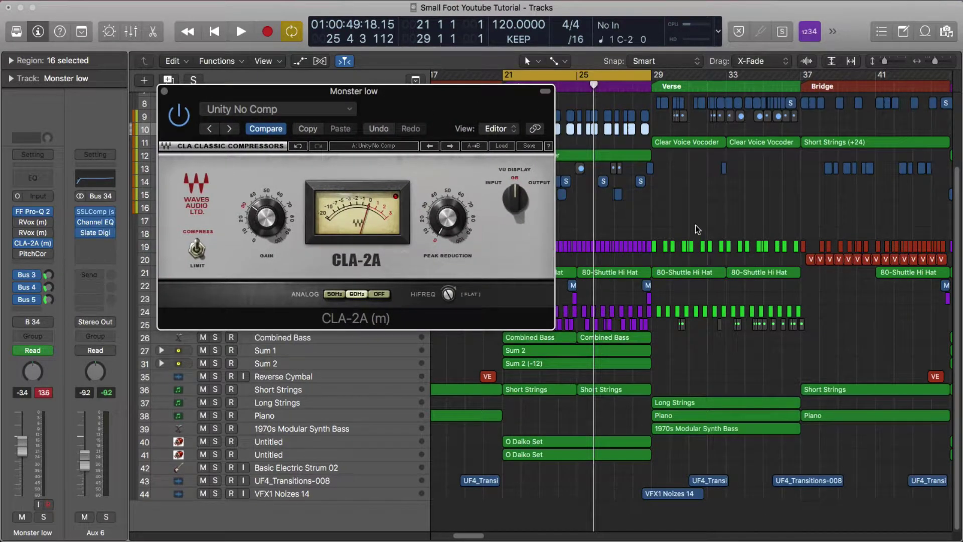
drag(653, 79, 800, 88)
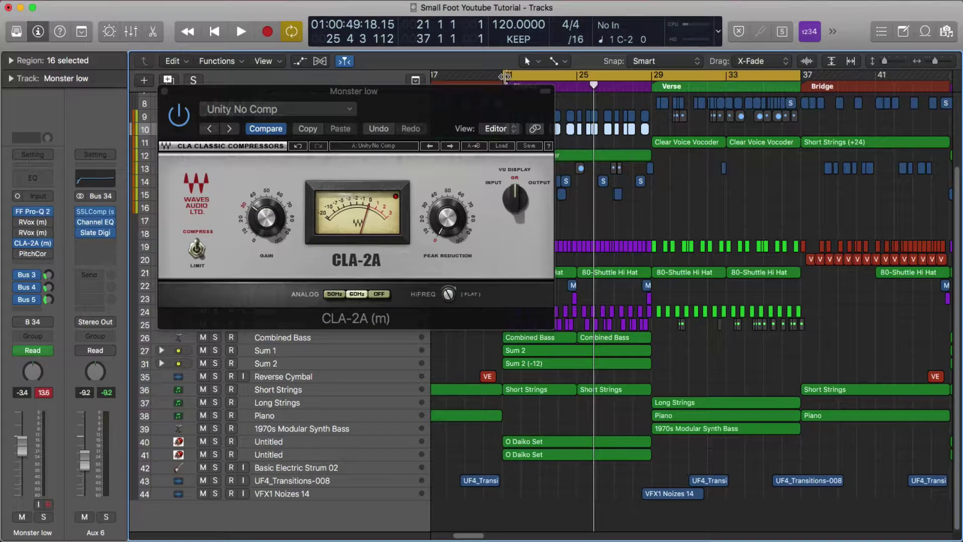
drag(505, 76, 652, 86)
Play the verse, select the Piano track and listen to its region soloed, ending with solo off
key(space)
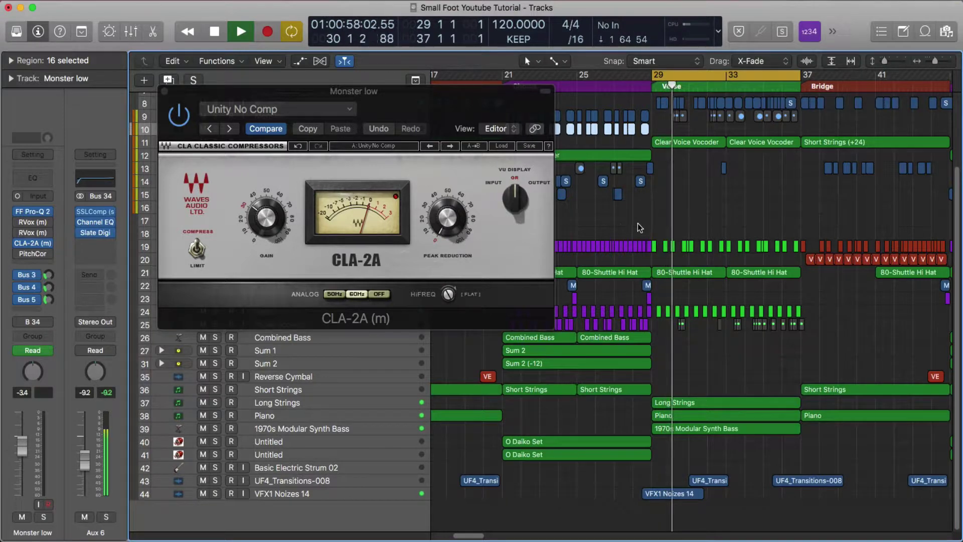
click(306, 415)
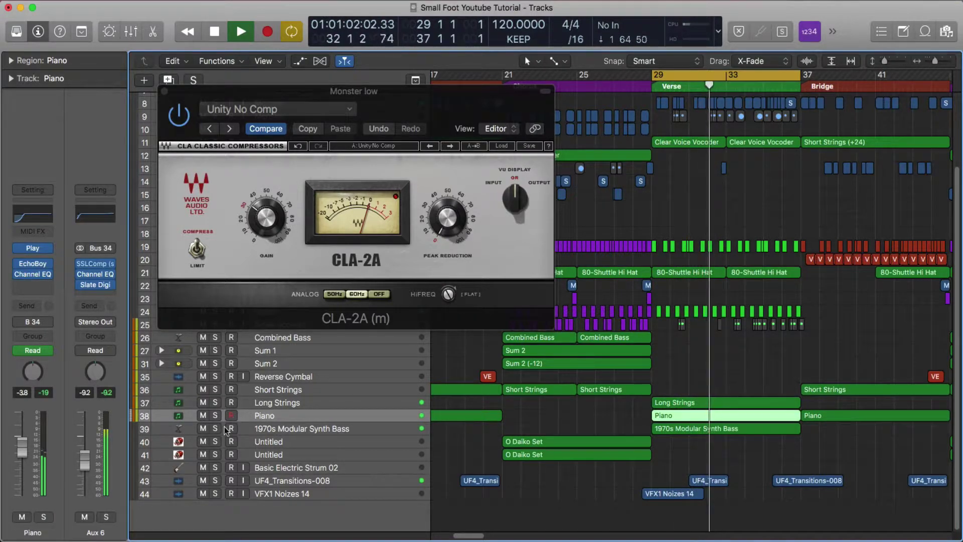
key(space)
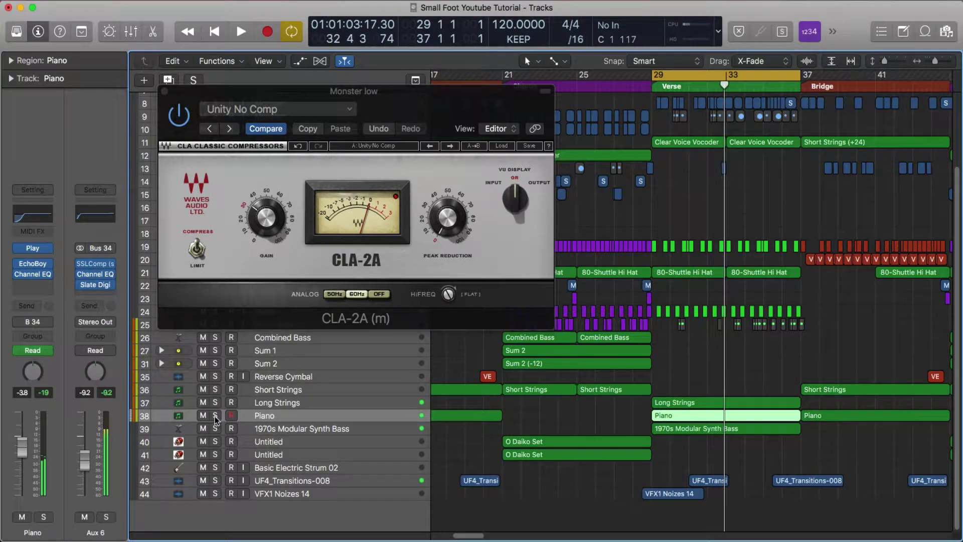
key(ctrl+s)
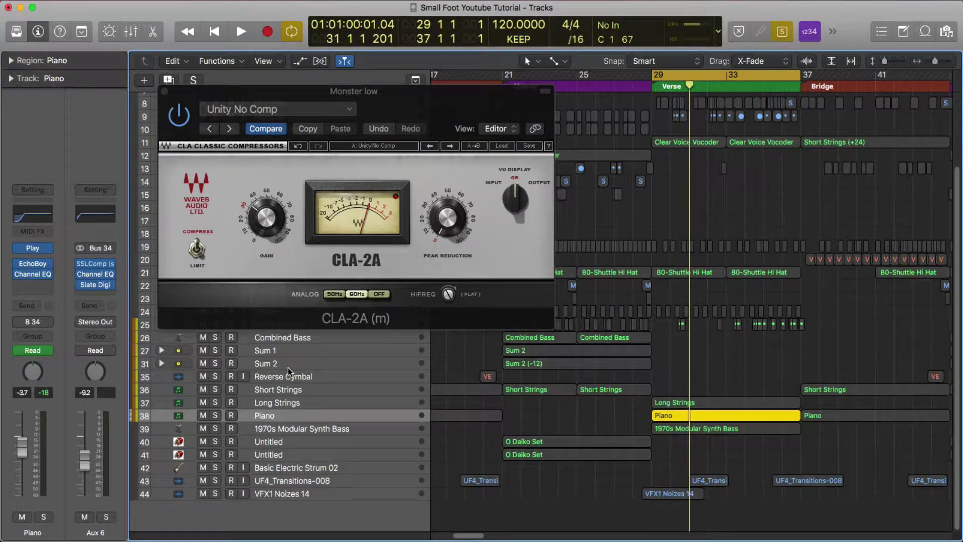
key(space)
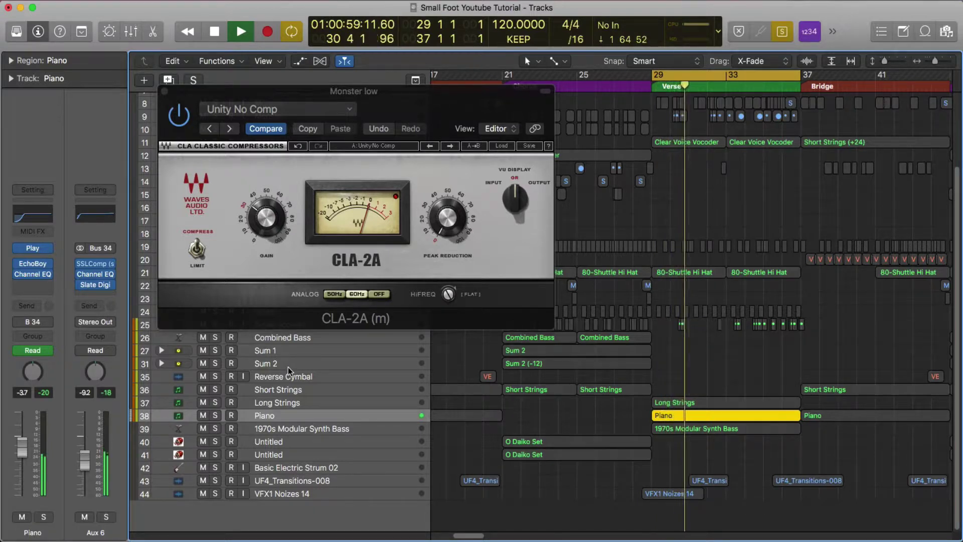
key(space)
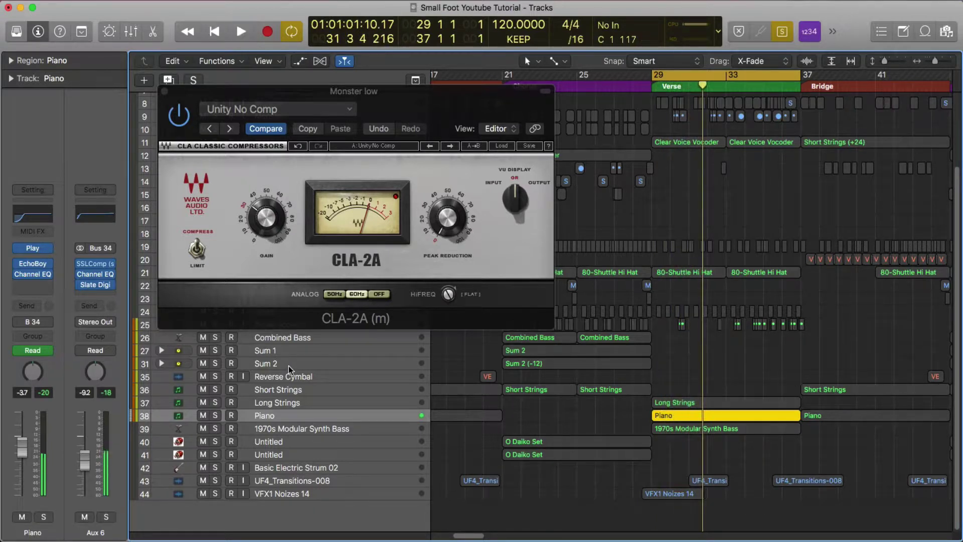
key(ctrl+s)
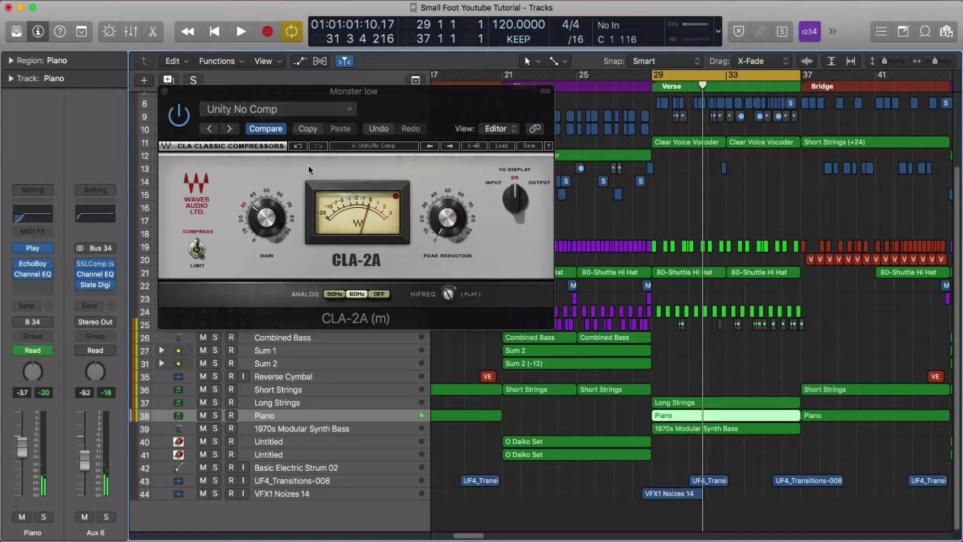
Load the Piano preset in Monster low's CLA-2A and insert a dual mono CLA-2A (m) on the Piano track
click(501, 146)
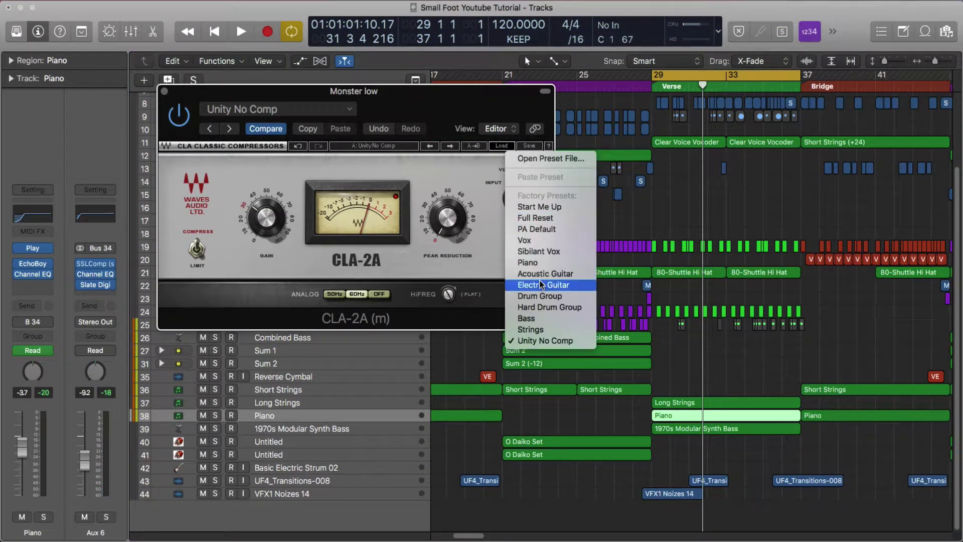
click(536, 262)
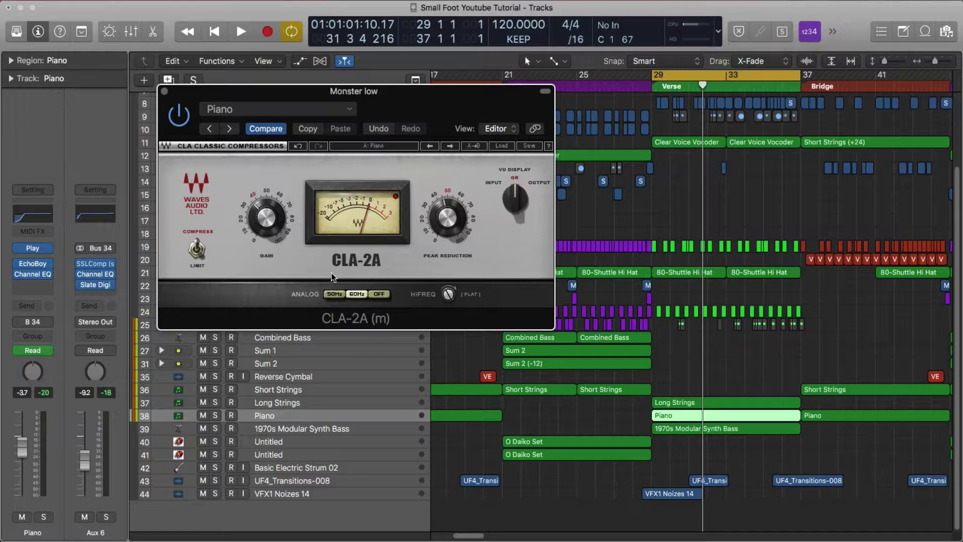
click(47, 285)
mouse_move(75, 312)
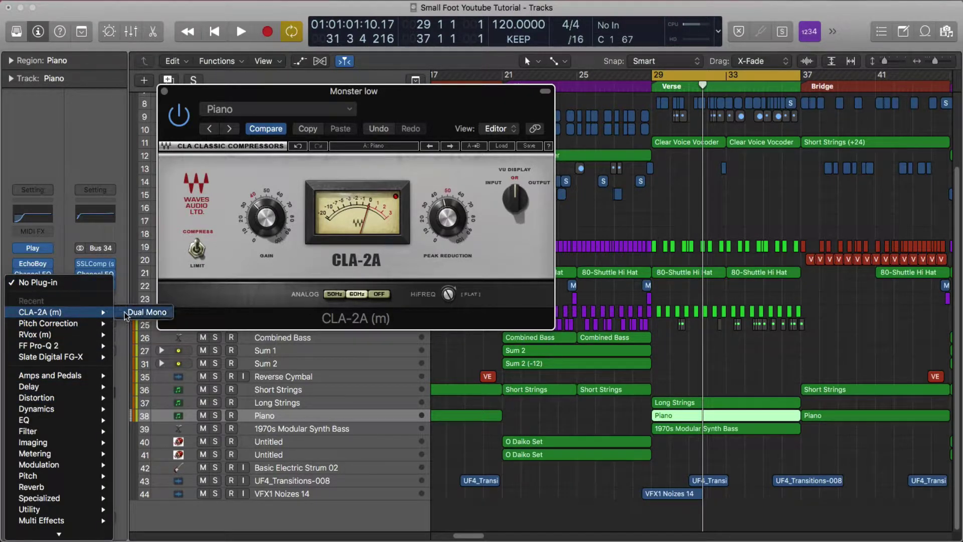
click(126, 313)
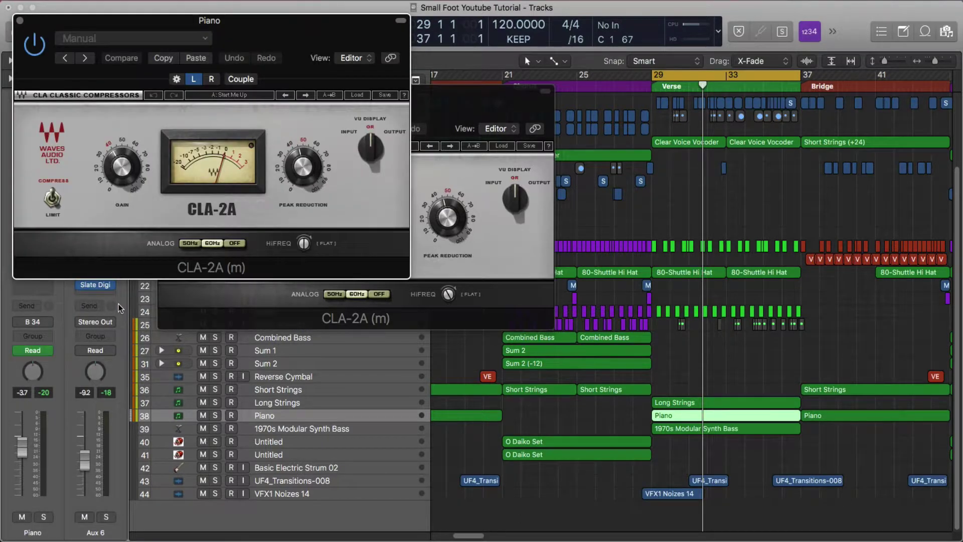
Close the Monster low compressor window and load the Piano factory preset in the Piano track's CLA-2A
click(485, 93)
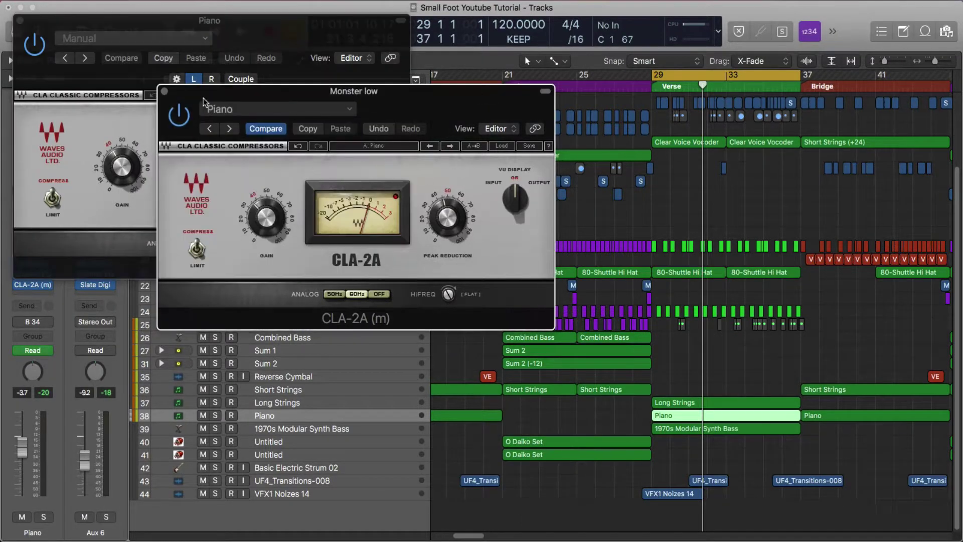
click(166, 94)
drag(228, 27, 331, 168)
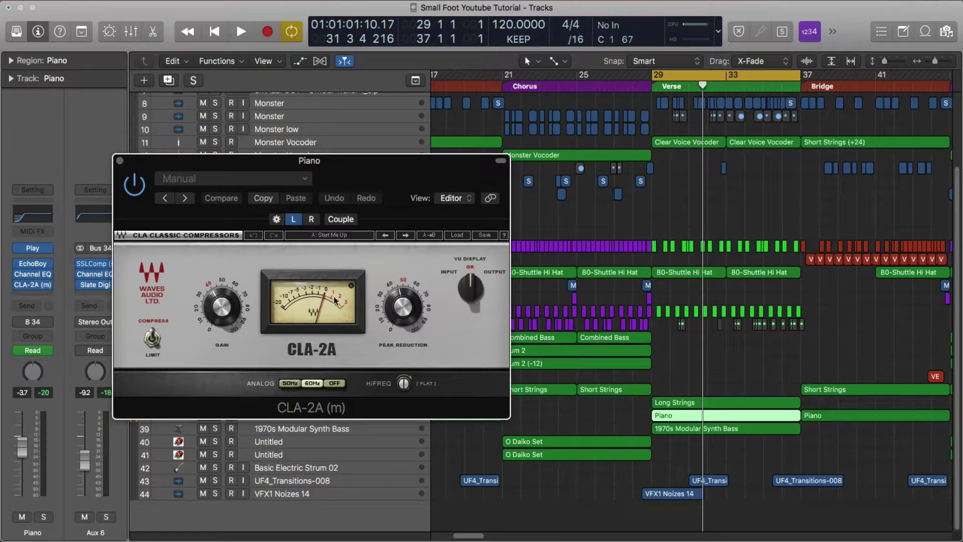
click(460, 235)
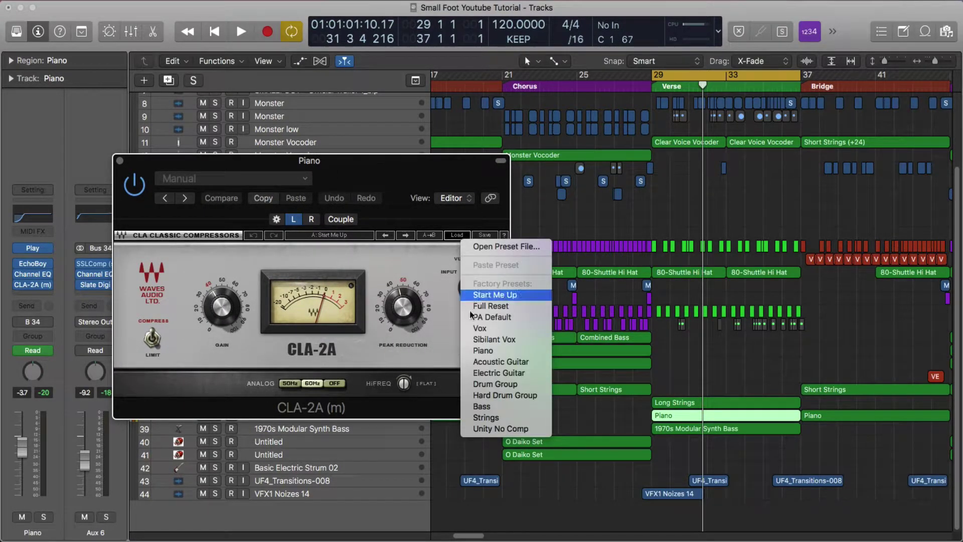
click(489, 350)
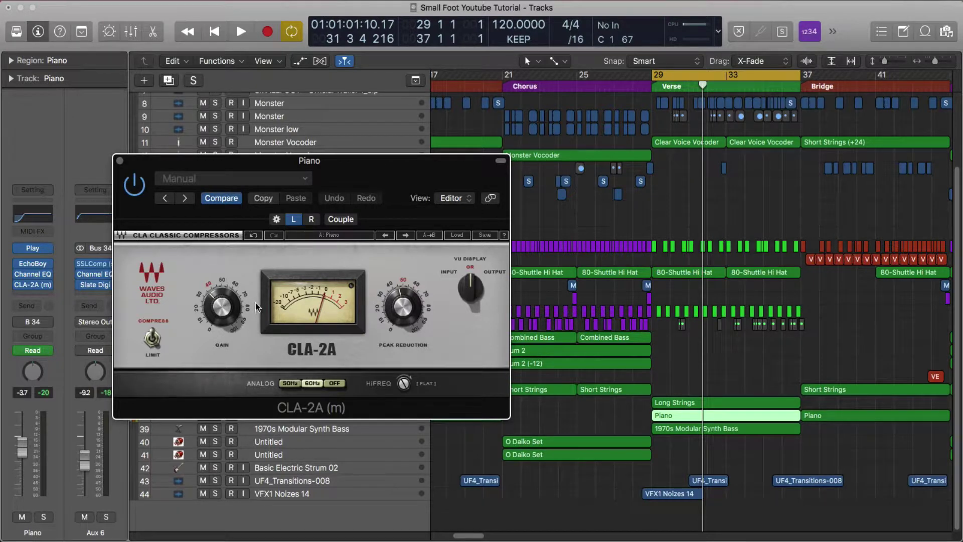
Raise the Piano CLA-2A's Peak Reduction to about 60 and check the gain reduction while the verse plays
key(space)
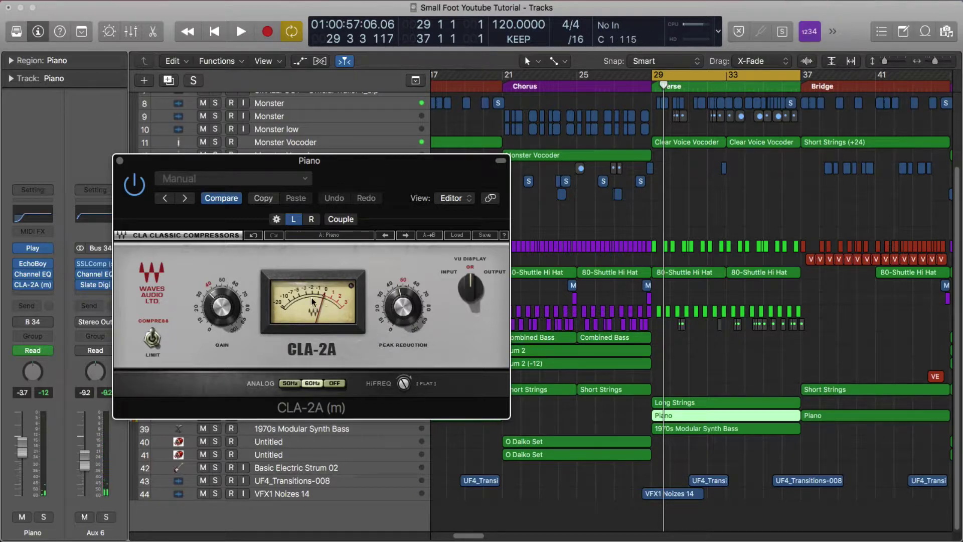
click(402, 309)
click(457, 235)
click(365, 285)
drag(396, 305, 397, 295)
key(space)
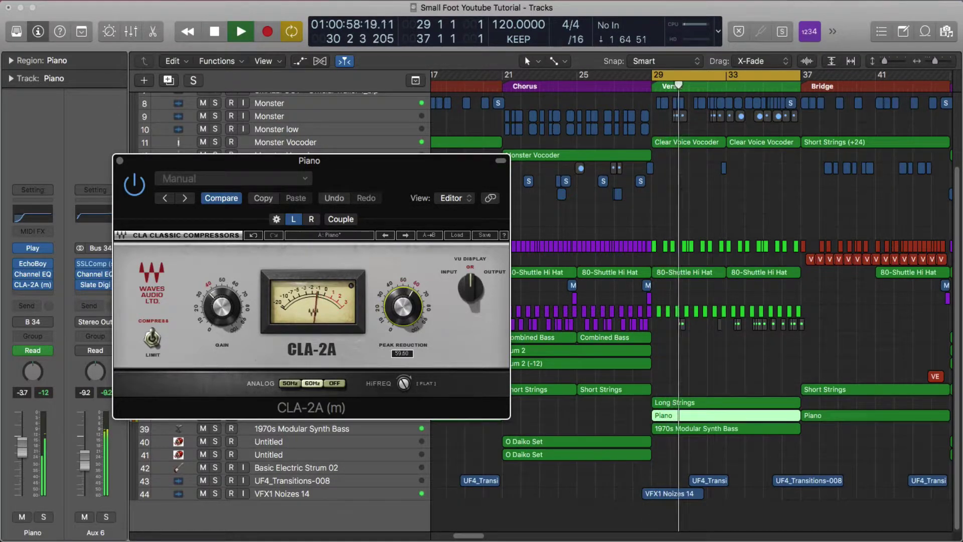
key(space)
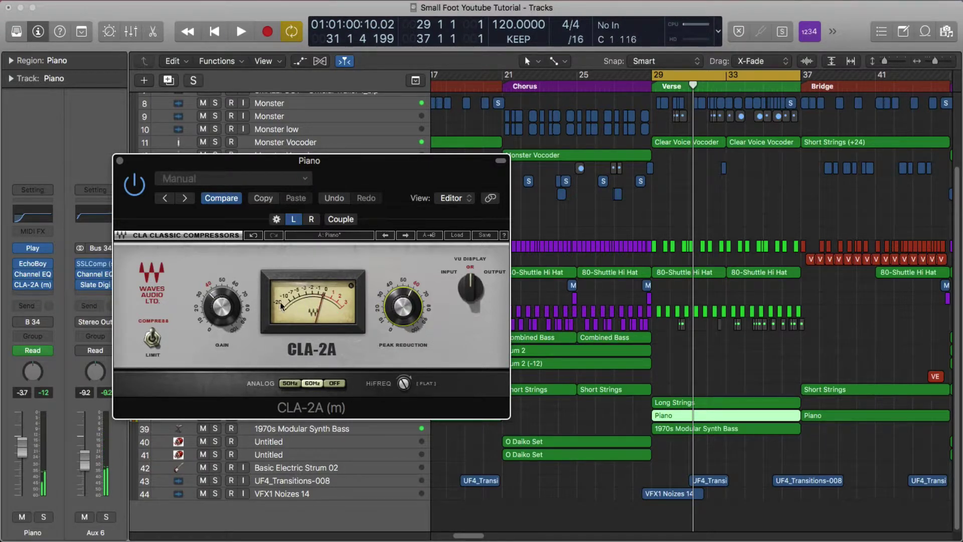
Lower the Piano CLA-2A's Gain slightly while the verse plays and stop playback
mouse_move(215, 312)
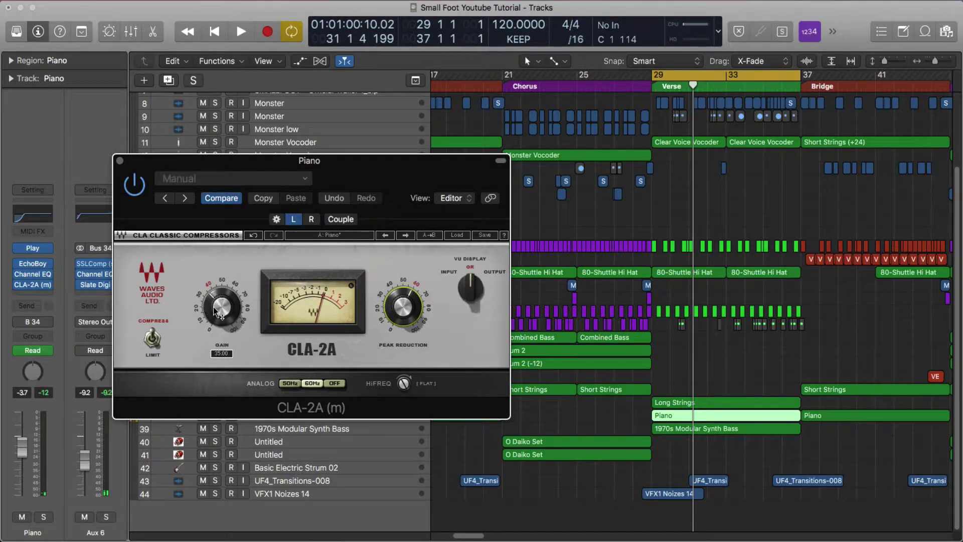
key(space)
mouse_move(216, 312)
mouse_down()
mouse_move(215, 301)
mouse_move(216, 314)
mouse_up()
key(space)
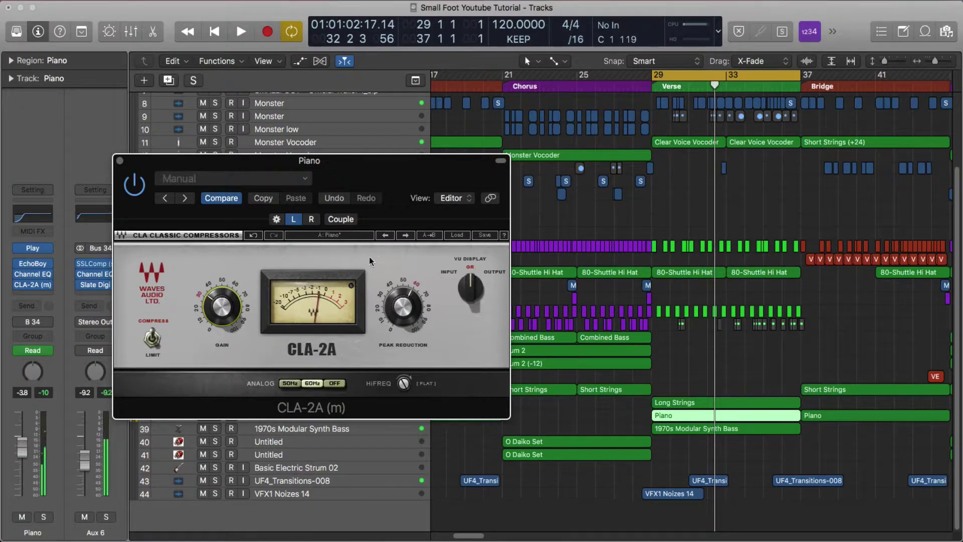
Load the Full Reset preset in the Piano CLA-2A and set Peak Reduction to about 50 during playback
click(458, 236)
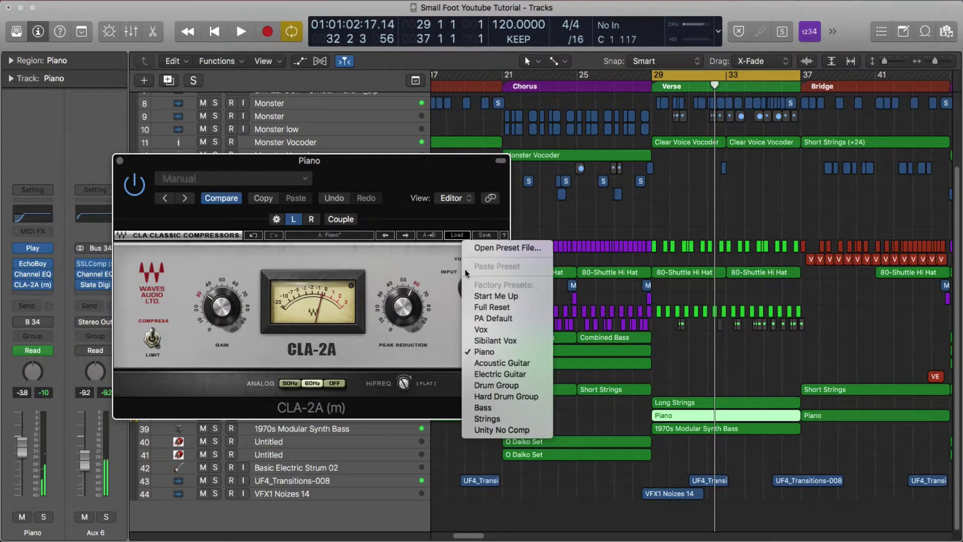
click(500, 308)
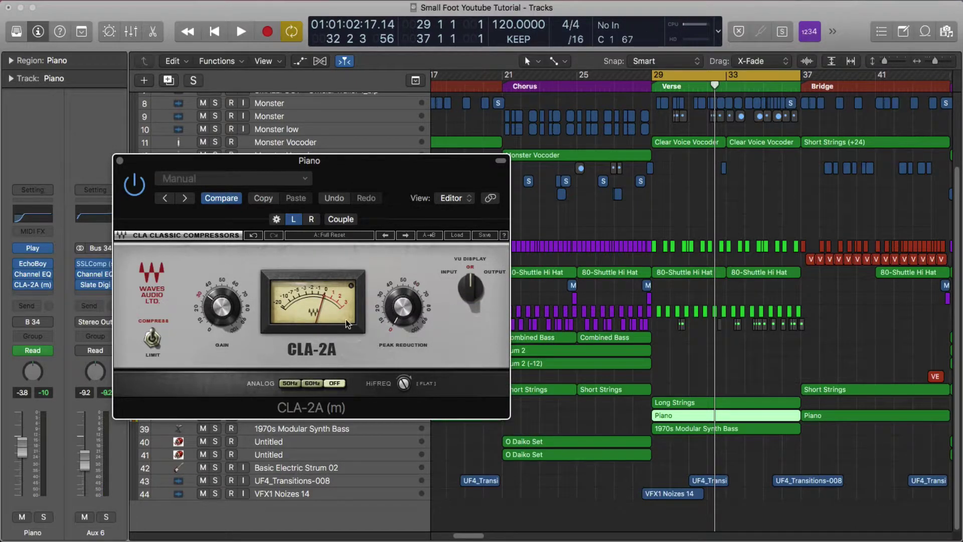
click(399, 315)
key(space)
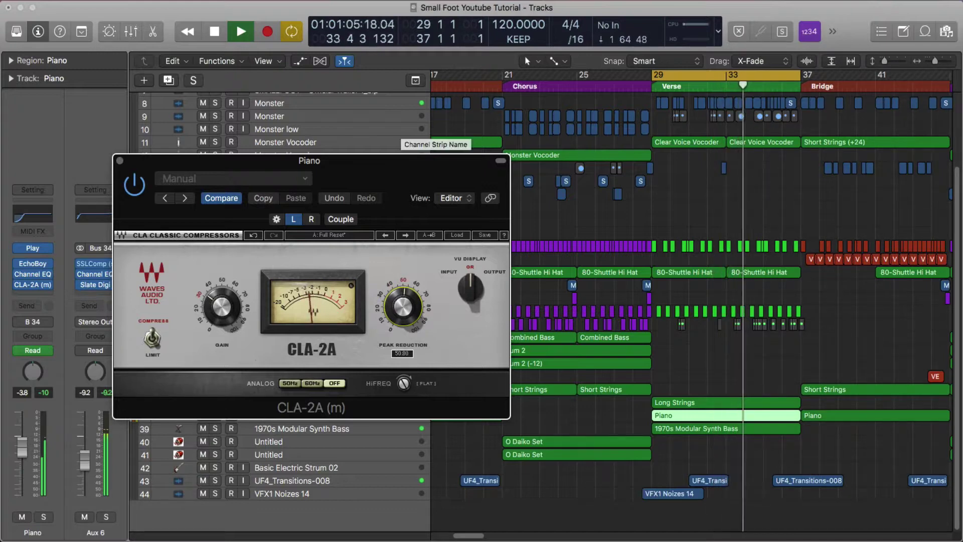
key(space)
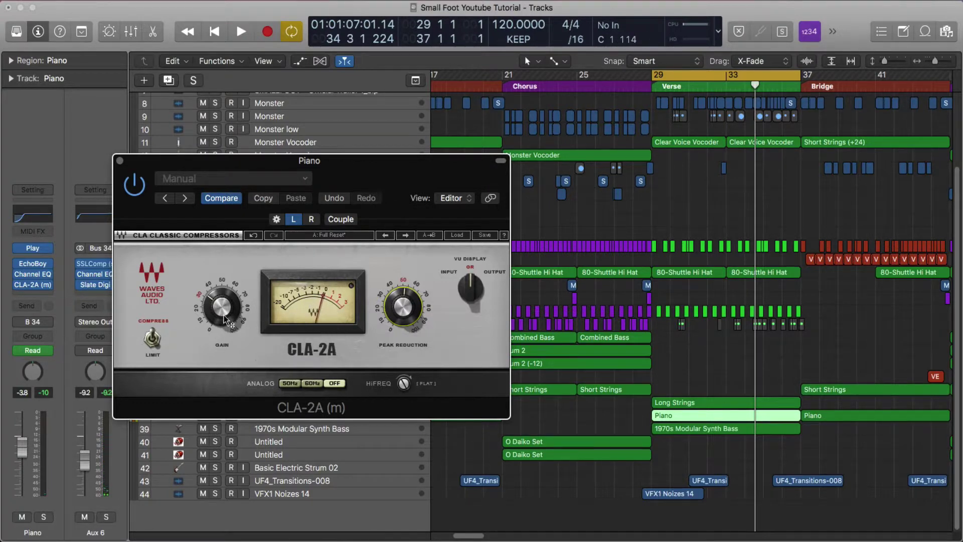
Set the Piano CLA-2A's Gain to about 27 during playback and bypass the compressor for comparison
mouse_move(218, 310)
key(space)
mouse_move(216, 313)
mouse_down()
mouse_move(215, 296)
mouse_move(216, 306)
mouse_up()
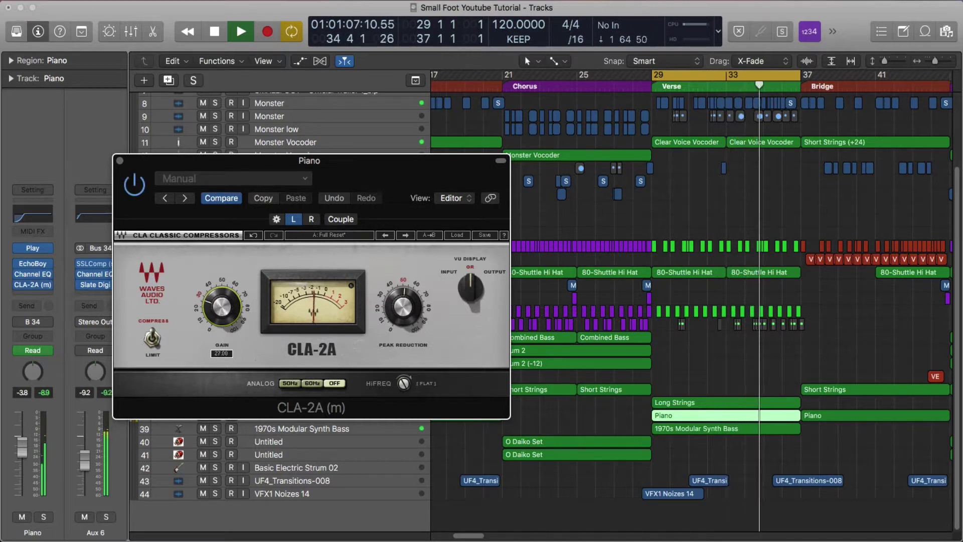
click(136, 185)
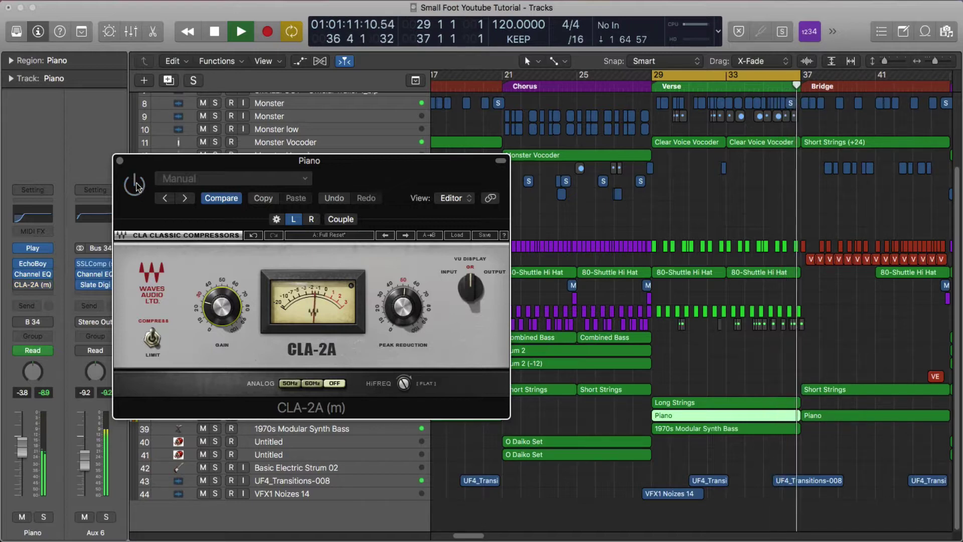
Re-enable the Piano track's CLA-2A after the bypass comparison and stop playback
click(135, 185)
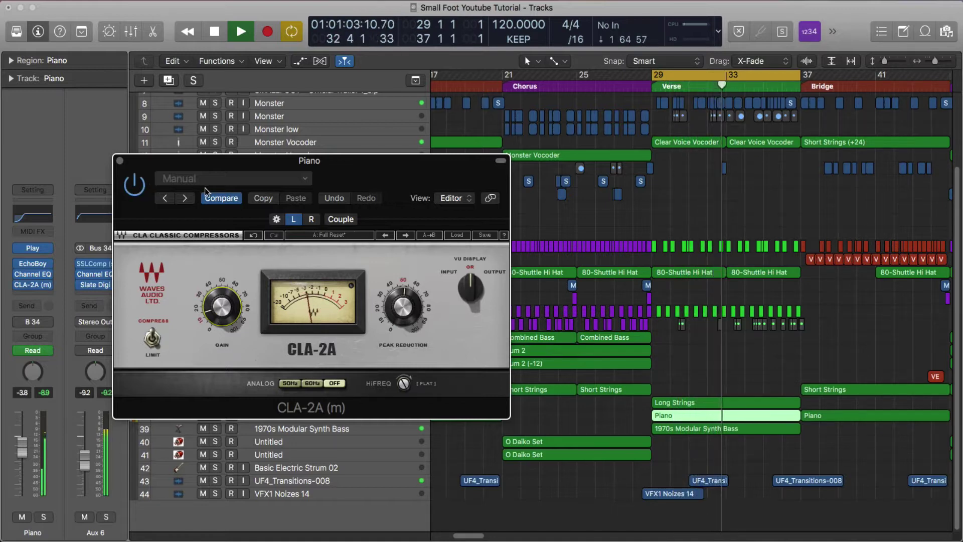
key(space)
click(48, 286)
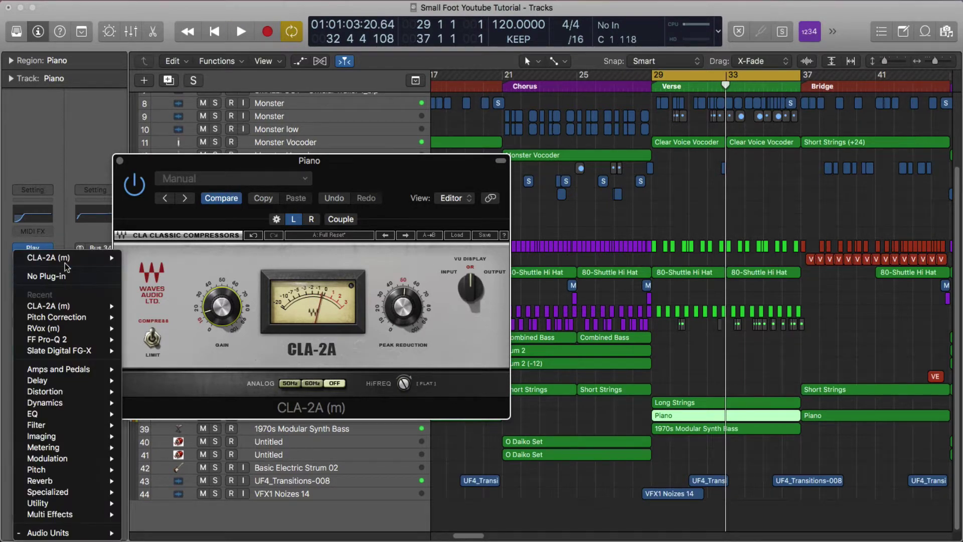
click(77, 176)
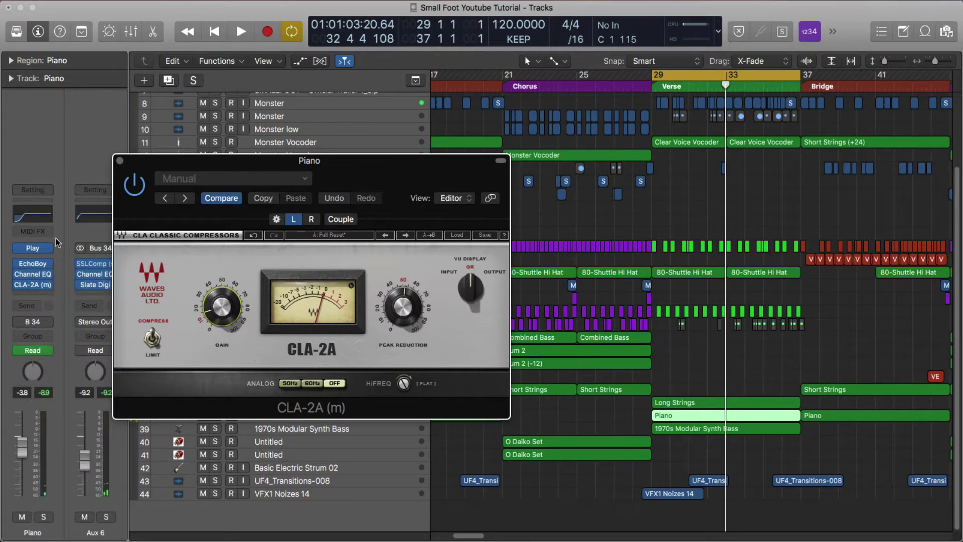
Compare the Piano CLA-2A's Limit and Compress modes while the verse plays, ending on Compress, and stop playback
click(151, 339)
key(space)
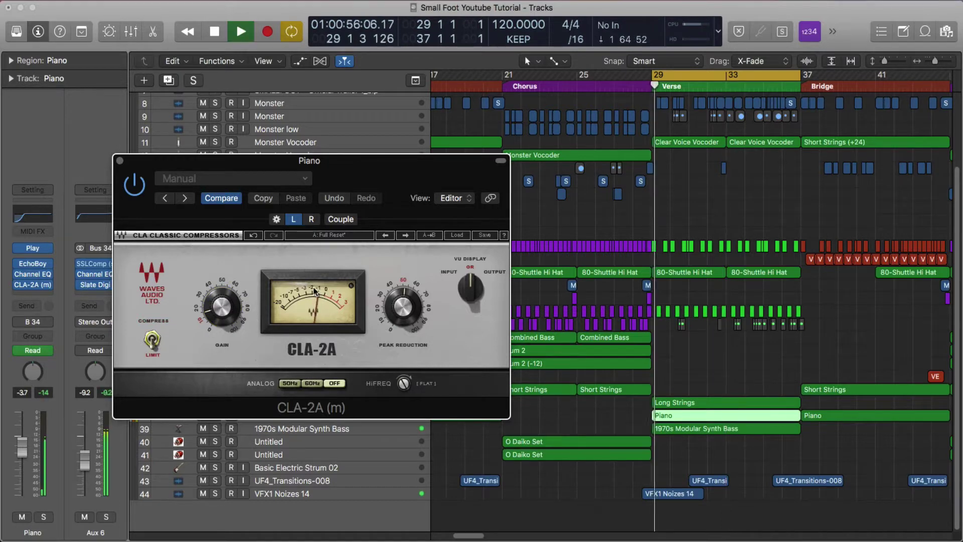
click(153, 331)
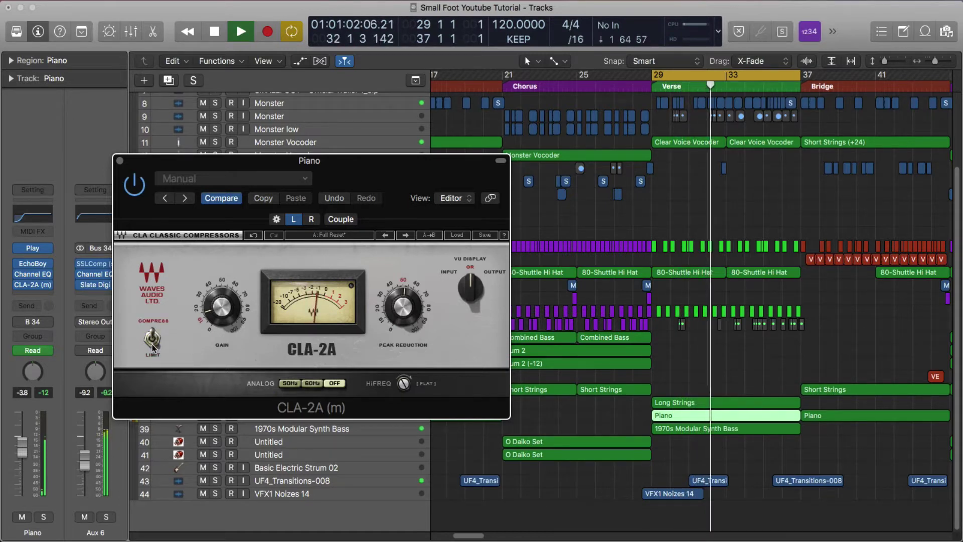
click(152, 332)
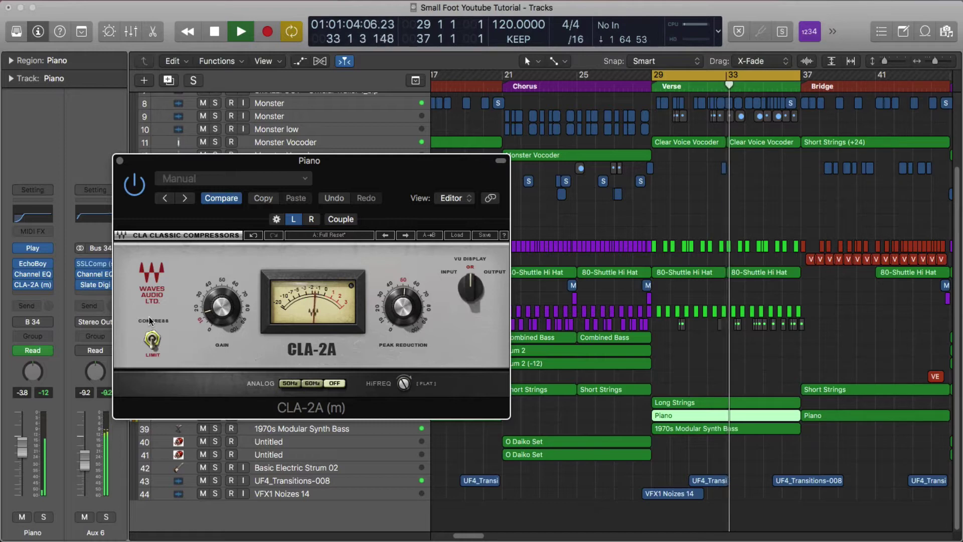
click(150, 322)
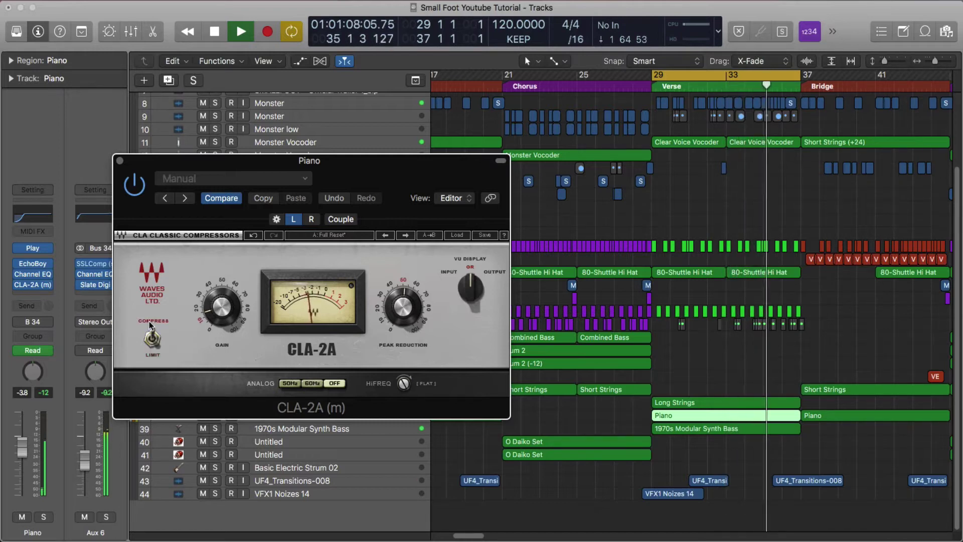
key(space)
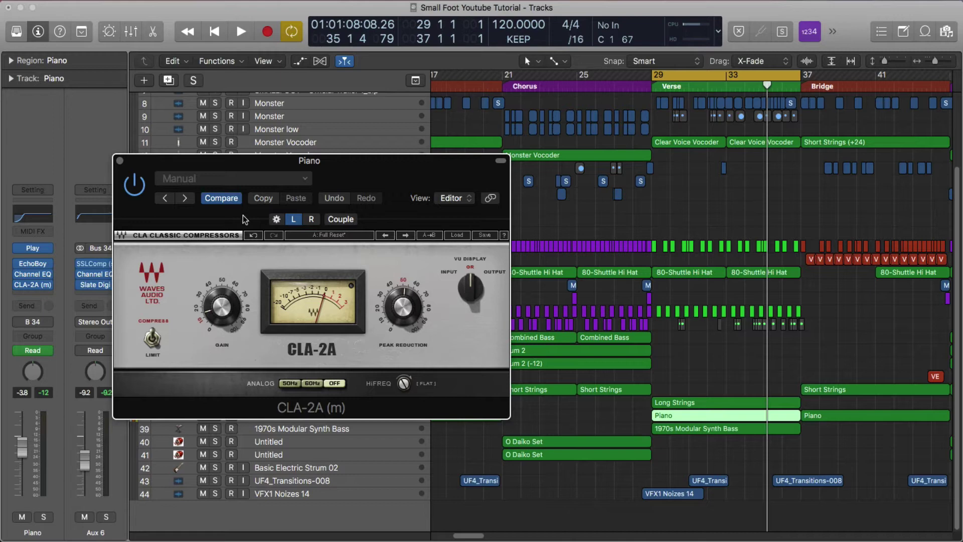
drag(235, 175, 237, 179)
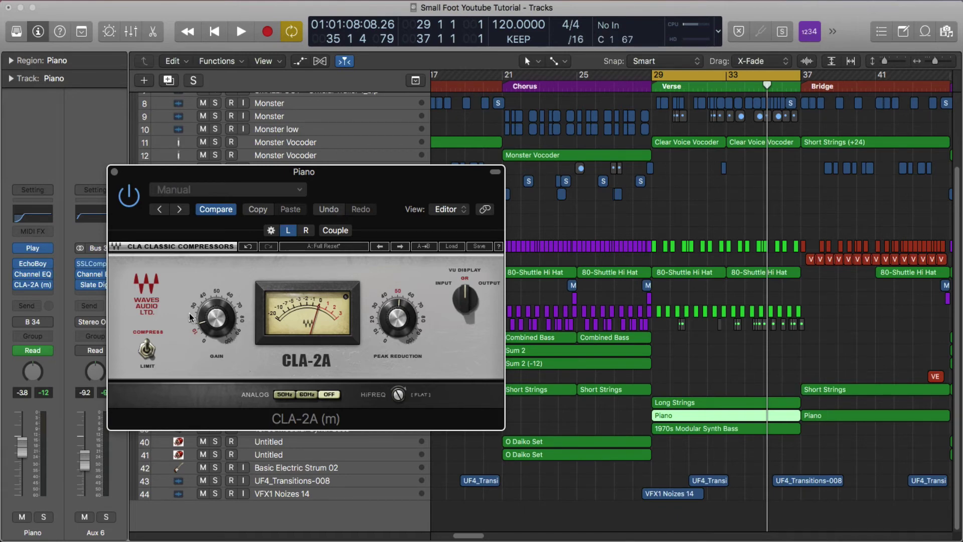
drag(283, 173, 280, 162)
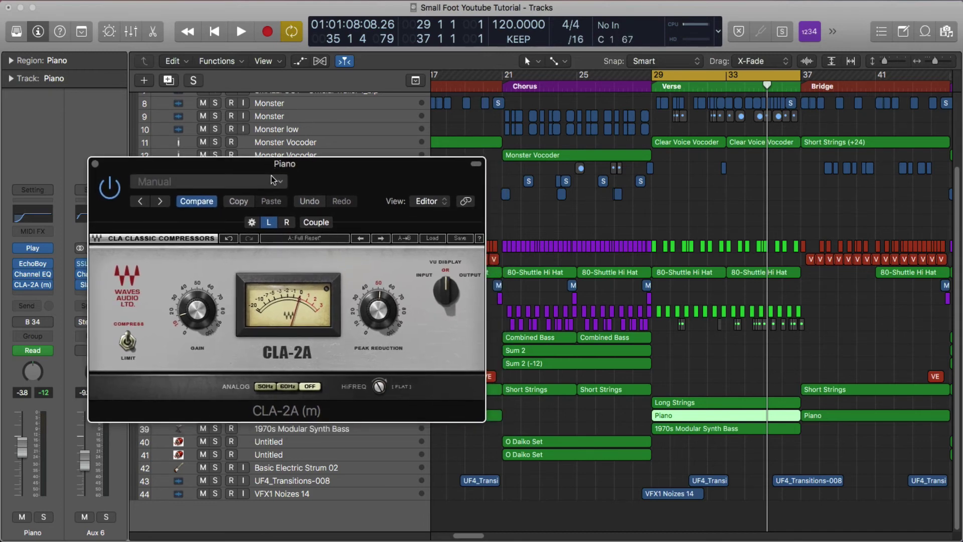